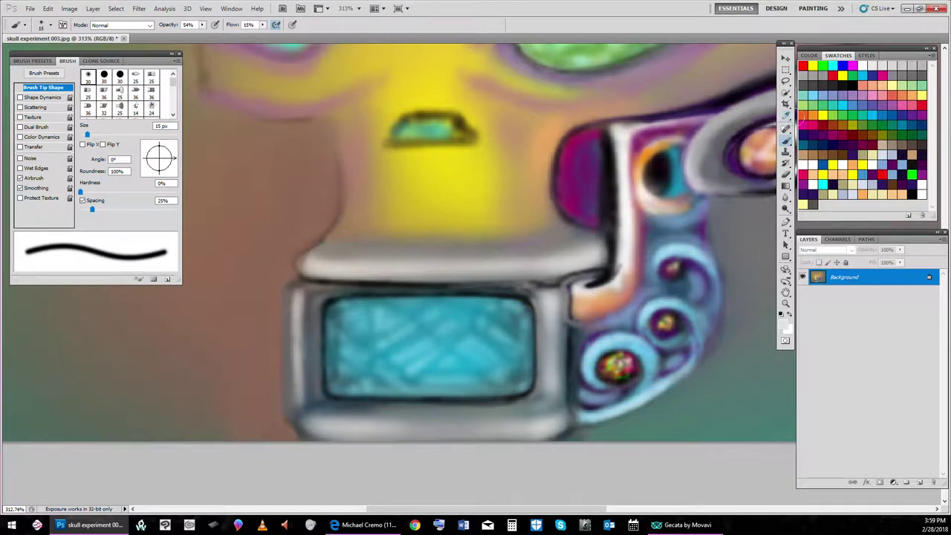
Step: Sample the light blue (65b9dd) from the machinery swirl and undock the Tools panel
left_click(787, 116)
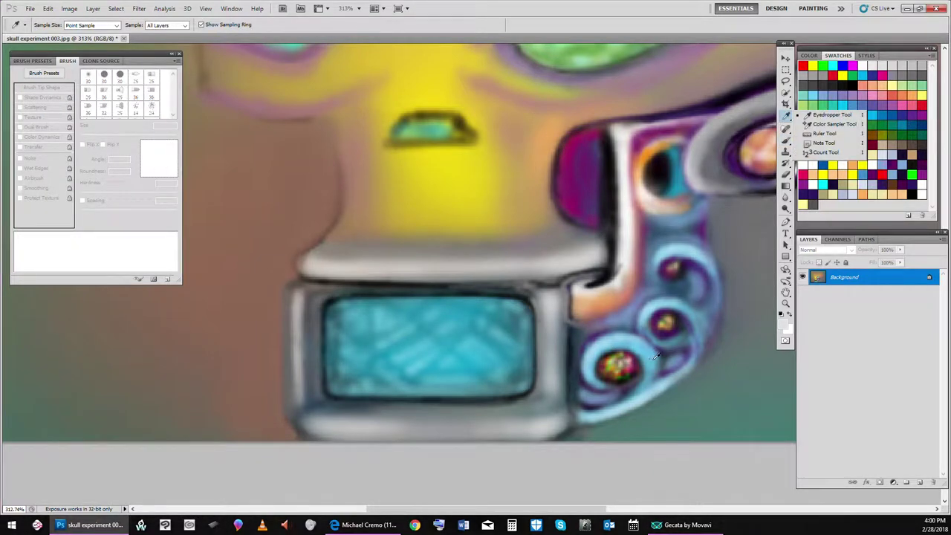
left_click(654, 360)
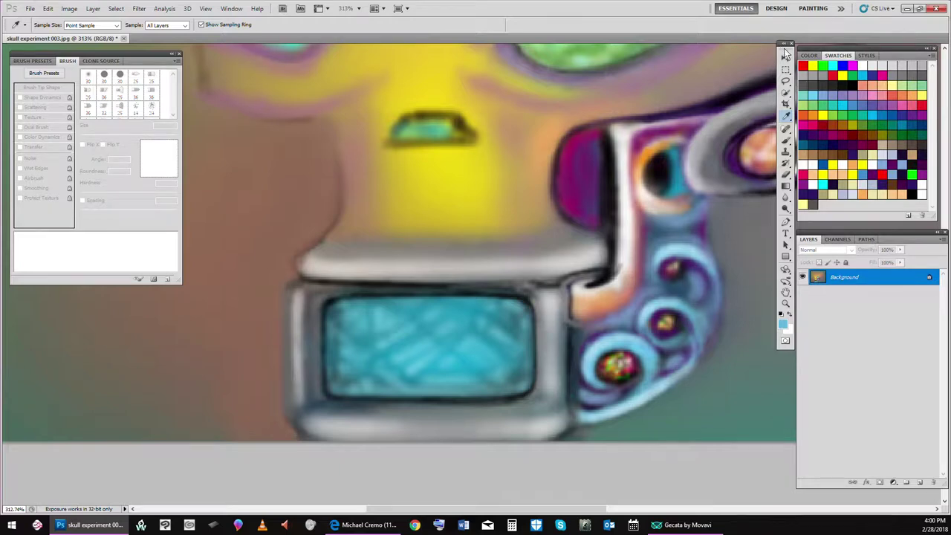
mouse_move(788, 55)
left_mouse_down()
mouse_move(768, 188)
mouse_move(777, 229)
mouse_move(777, 194)
left_mouse_up()
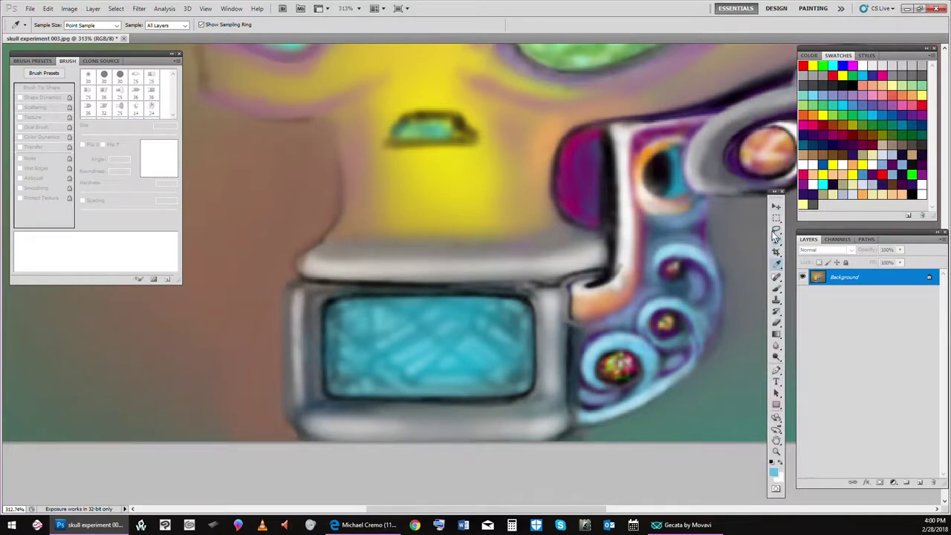
Step: Switch to the Brush tool and size the soft brush down to 8 px
left_click(777, 290)
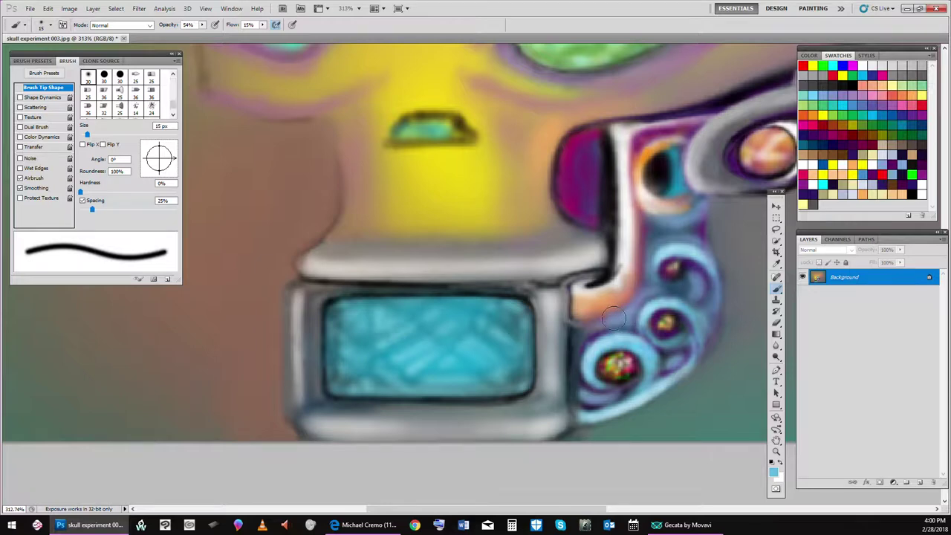
key("bracketright")
key("bracketright")
key("bracketright")
key("bracketleft")
key("bracketleft")
key("bracketleft")
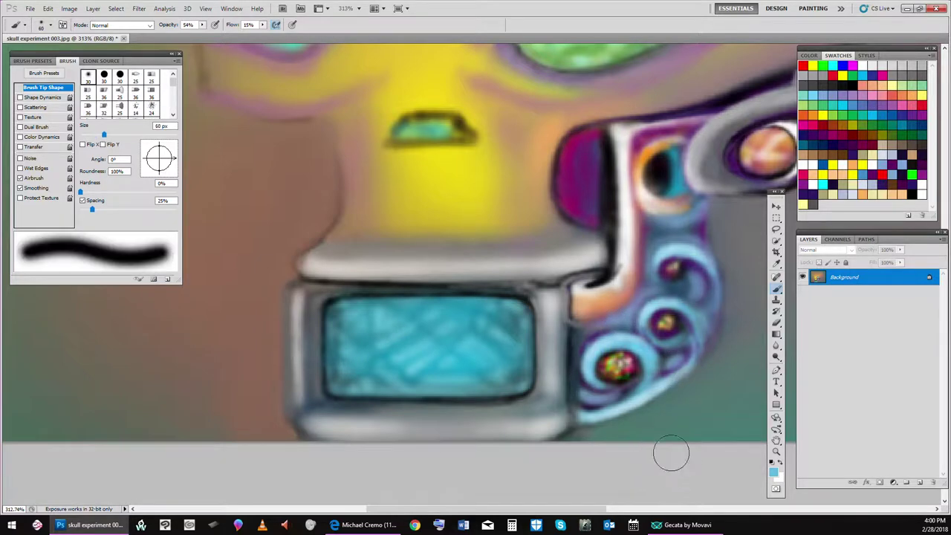
key("bracketright")
key("bracketright")
key("bracketright")
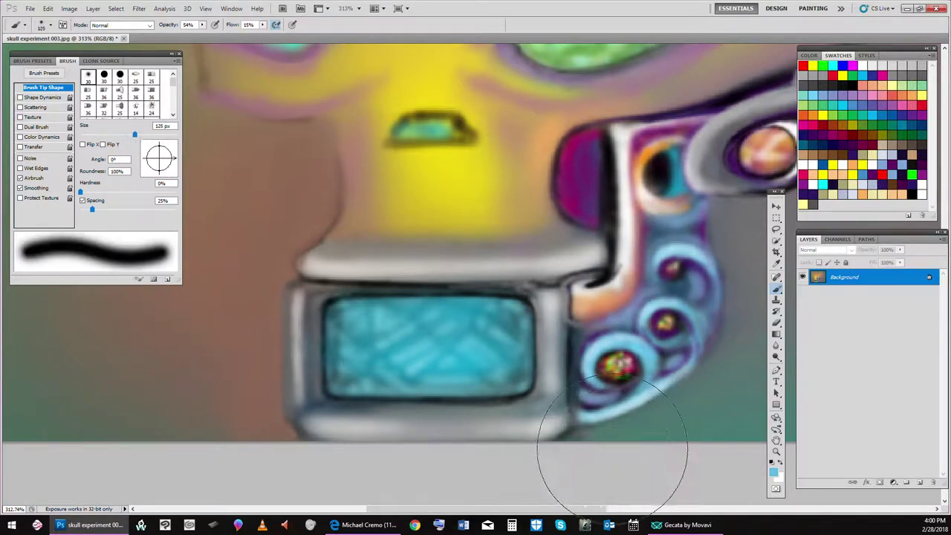
key("bracketleft")
key("bracketleft")
key("bracketleft")
key("bracketleft")
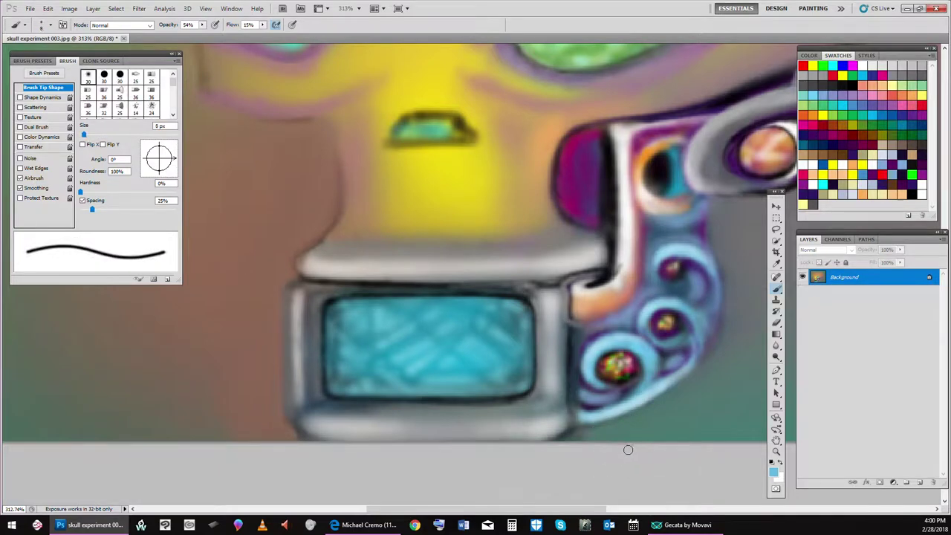
key("bracketright")
key("bracketleft")
key("bracketleft")
key("bracketleft")
Step: Change the foreground colour to the pale blue #a3dff8
left_click(773, 470)
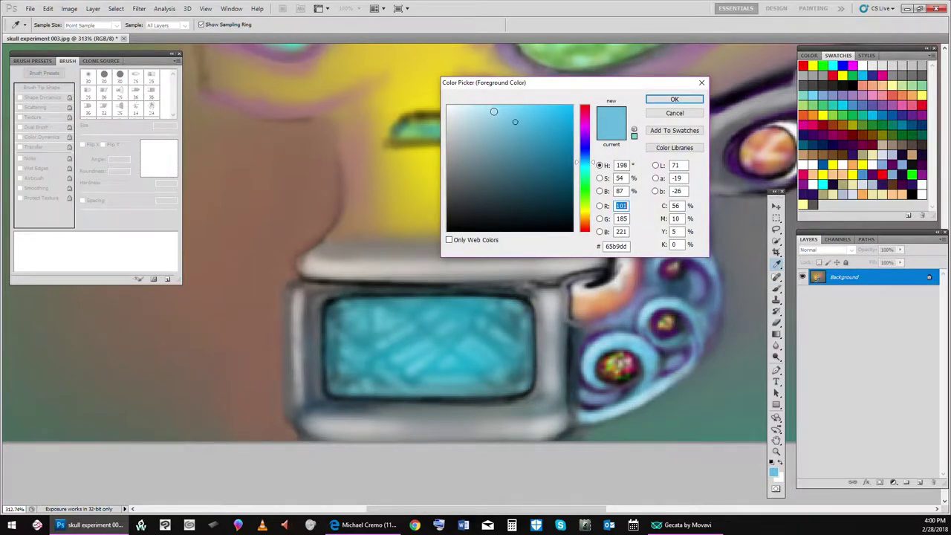
left_click(490, 109)
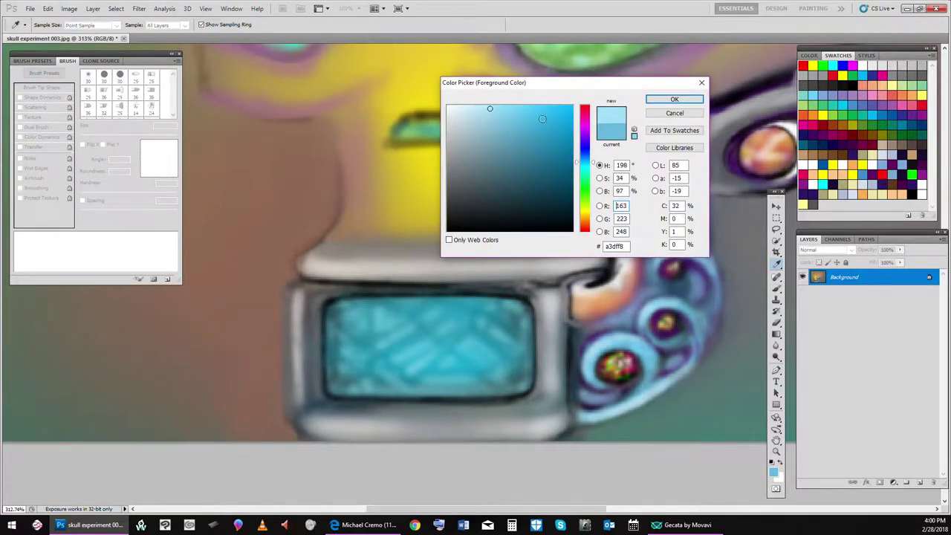
left_click(661, 102)
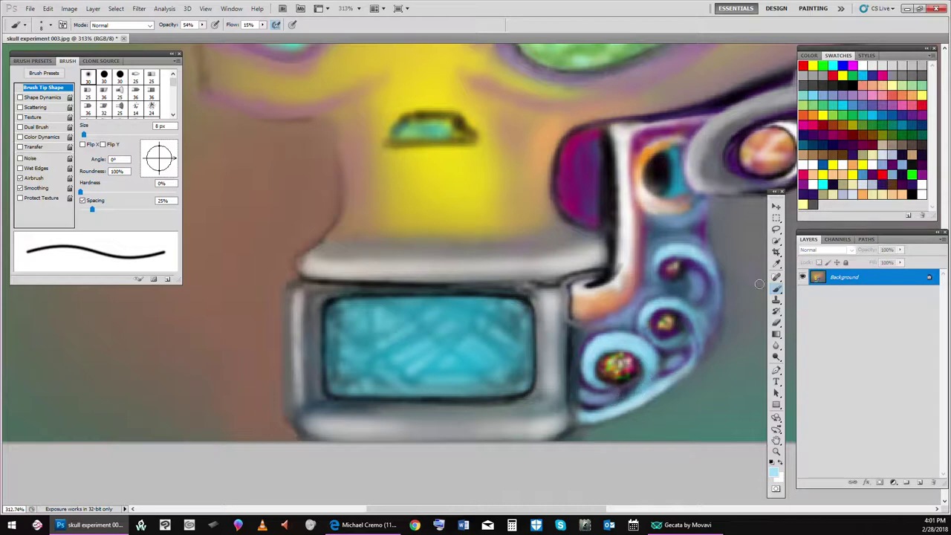
Step: Sample the blue-grey beside the lower gem and brush a soft stroke of it next to the gem
left_click(777, 264)
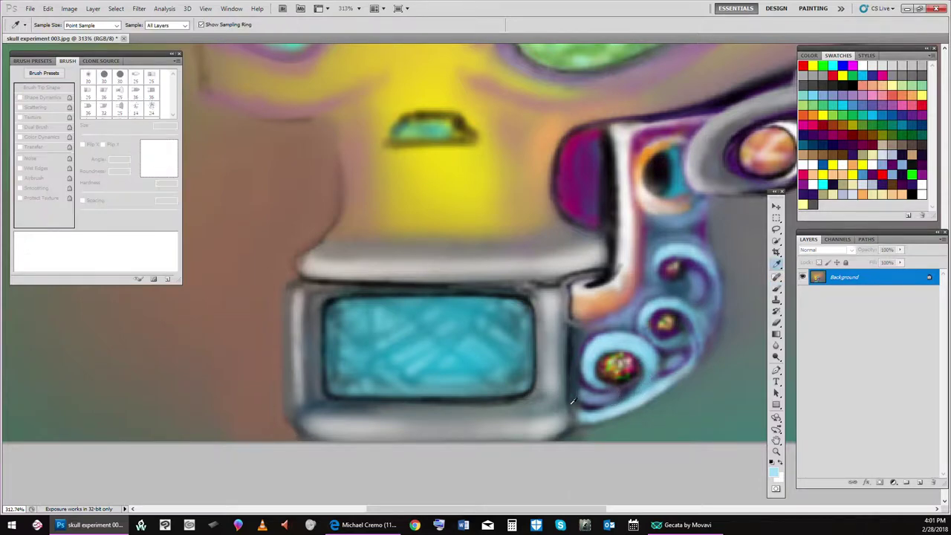
left_click(610, 394)
left_click(777, 289)
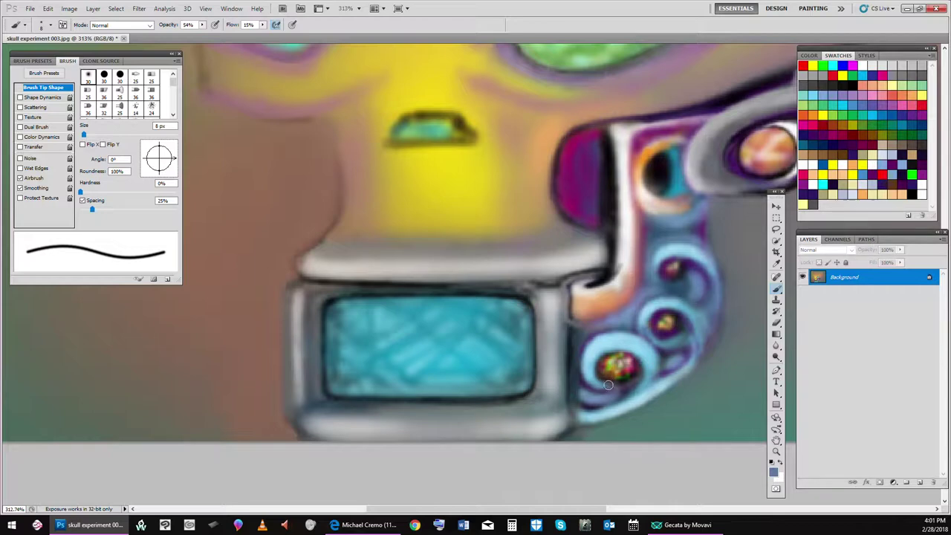
mouse_move(602, 383)
left_mouse_down()
mouse_move(585, 363)
mouse_move(606, 388)
mouse_move(595, 376)
mouse_move(601, 349)
mouse_move(595, 375)
mouse_move(602, 350)
mouse_move(596, 360)
mouse_move(635, 353)
mouse_move(615, 349)
mouse_move(647, 356)
mouse_move(621, 347)
mouse_move(651, 371)
mouse_move(634, 353)
mouse_move(644, 386)
mouse_move(622, 397)
mouse_move(641, 364)
mouse_move(613, 402)
mouse_move(642, 382)
mouse_move(620, 393)
mouse_move(645, 375)
mouse_move(643, 365)
mouse_move(630, 388)
mouse_move(635, 346)
mouse_move(635, 377)
mouse_move(639, 358)
mouse_move(648, 378)
mouse_move(637, 352)
mouse_move(612, 344)
mouse_move(609, 352)
mouse_move(637, 353)
mouse_move(597, 355)
left_mouse_up()
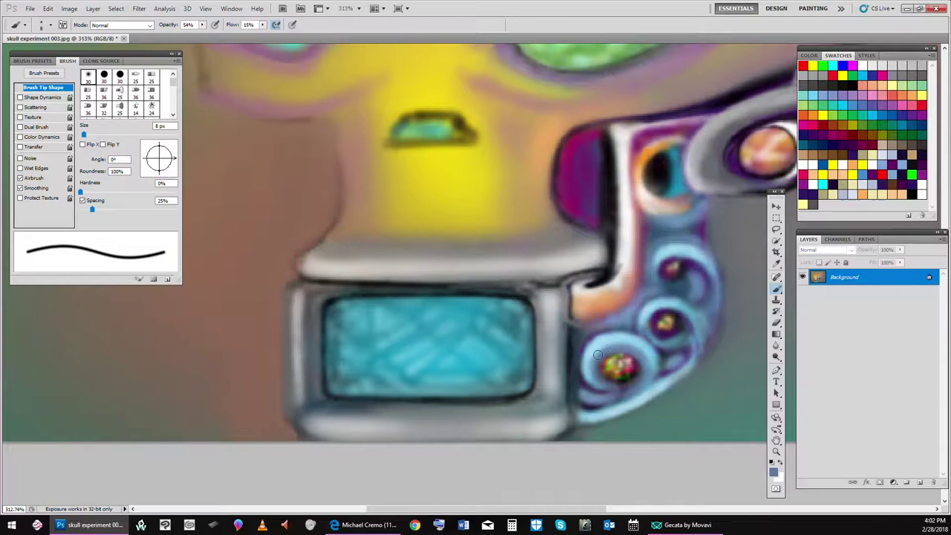
Step: Pick the black swatch and shrink the brush to a 3 px tip
left_click(855, 80)
key("bracketleft")
key("bracketleft")
key("bracketleft")
key("bracketleft")
key("bracketleft")
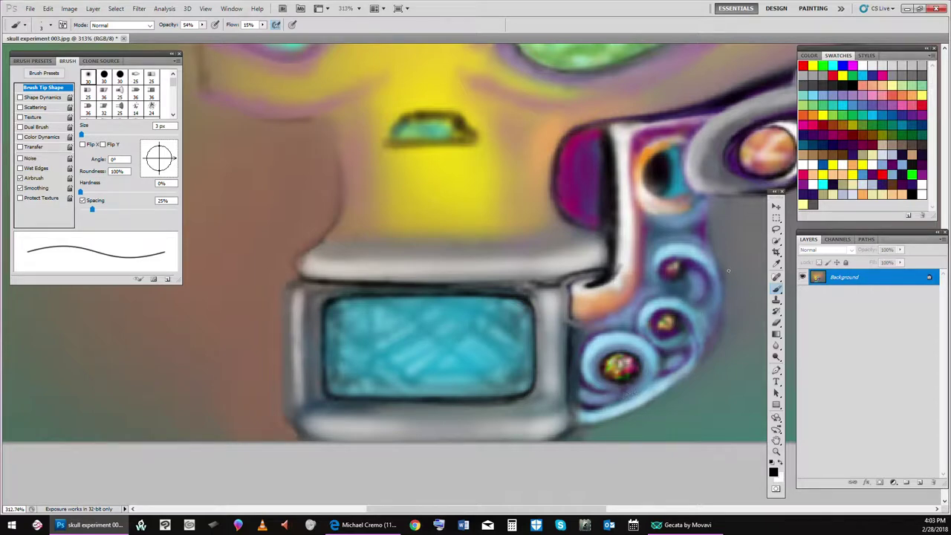
Step: Choose cyan, then white, and dab bright highlights onto the lower gem
left_click(822, 184)
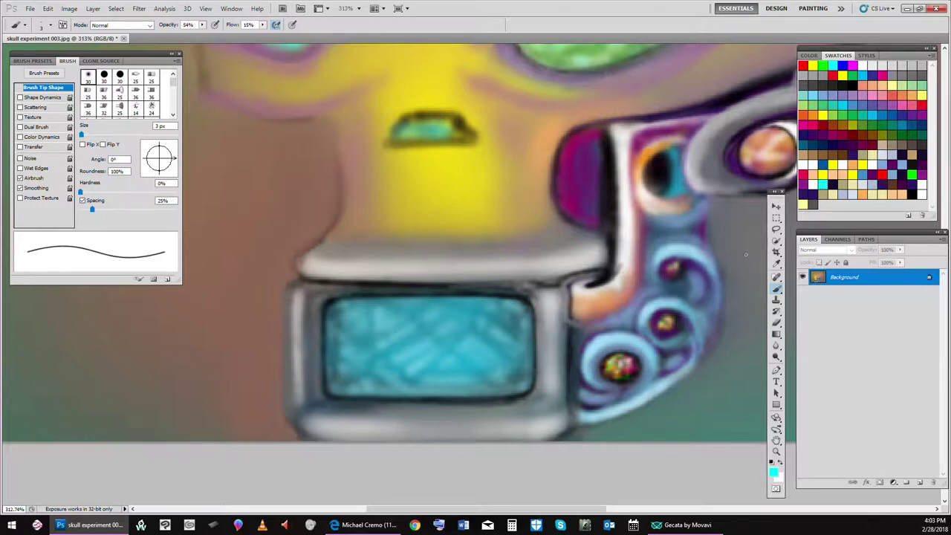
left_click(862, 65)
left_click_drag(613, 367, 609, 369)
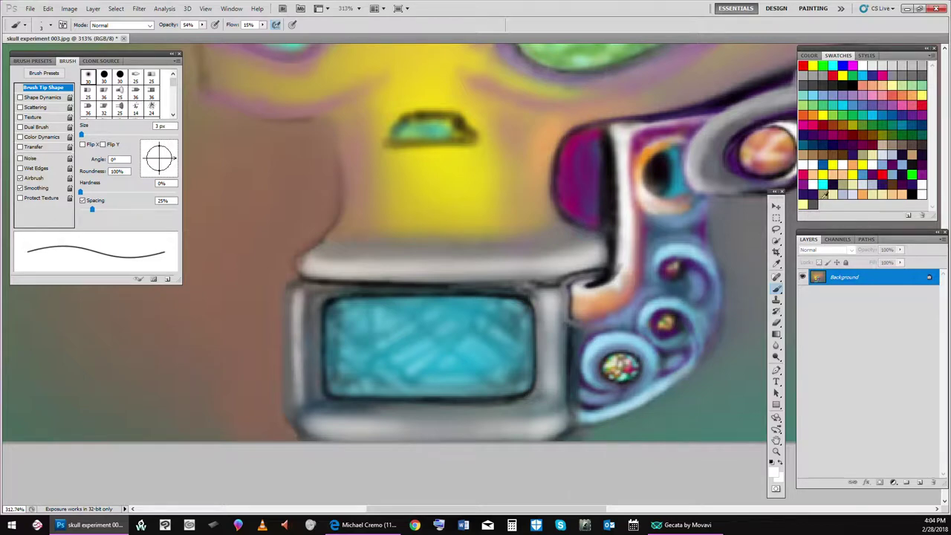
Step: Add a small red dab to the lower gem
left_click(857, 168)
left_click(803, 175)
left_click(612, 369)
Step: Load cyan as the paint colour and enlarge the brush to 7 px
left_click(819, 107)
left_click(824, 181)
key("bracketright")
key("bracketright")
key("bracketright")
key("bracketright")
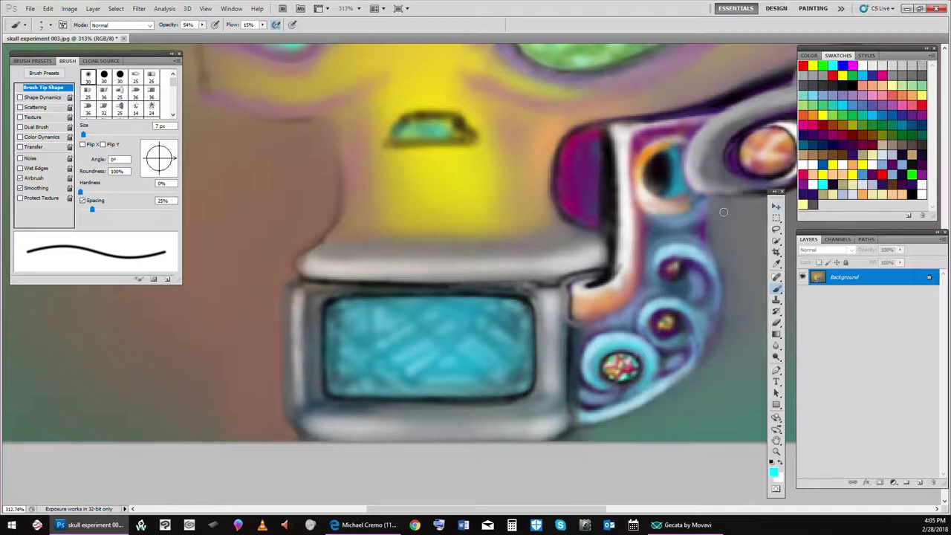
Step: Set the foreground colour to light cyan #a1f6f6
left_click(774, 472)
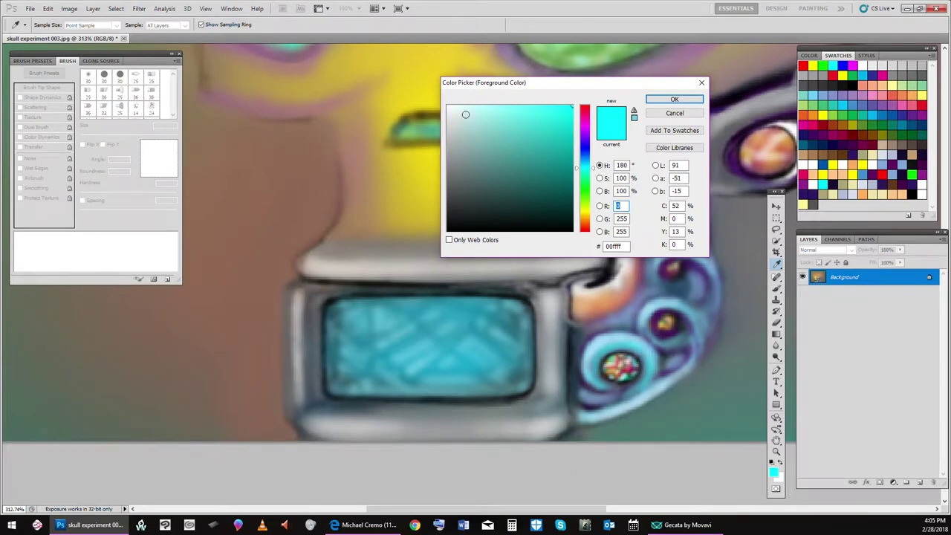
left_click(491, 109)
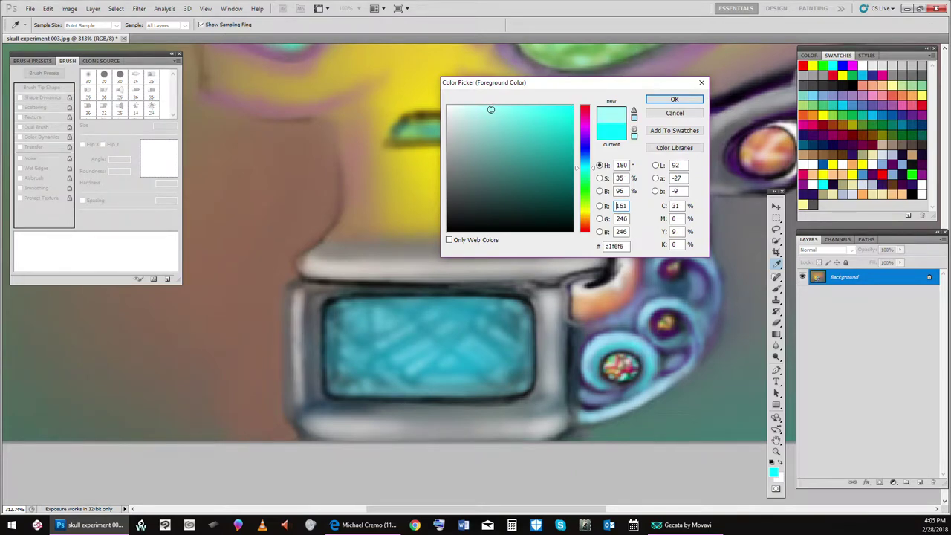
left_click(672, 100)
Step: Airbrush a faint white highlight along the lower edge of the gem's ring
key("b")
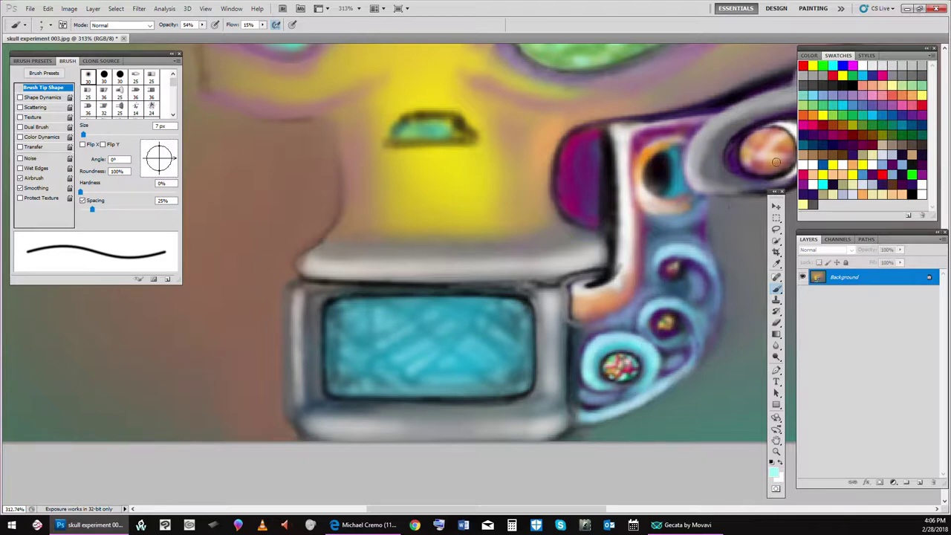
left_click(806, 162)
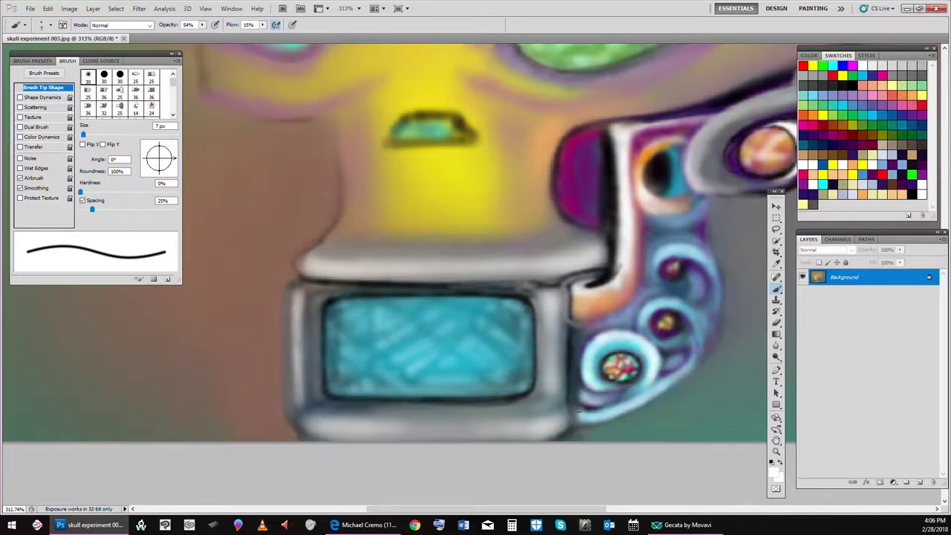
mouse_move(579, 408)
left_mouse_down()
mouse_move(625, 400)
mouse_move(587, 417)
mouse_move(627, 405)
mouse_move(591, 416)
mouse_move(614, 414)
mouse_move(635, 401)
mouse_move(591, 419)
mouse_move(660, 387)
mouse_move(598, 420)
mouse_move(663, 387)
mouse_move(613, 415)
mouse_move(692, 367)
mouse_move(625, 408)
mouse_move(675, 380)
mouse_move(647, 401)
mouse_move(666, 392)
mouse_move(676, 375)
mouse_move(653, 398)
mouse_move(683, 375)
mouse_move(688, 355)
mouse_move(657, 395)
mouse_move(599, 421)
mouse_move(648, 397)
mouse_move(611, 415)
mouse_move(645, 404)
mouse_move(608, 417)
mouse_move(658, 388)
mouse_move(681, 337)
mouse_move(704, 314)
left_mouse_up()
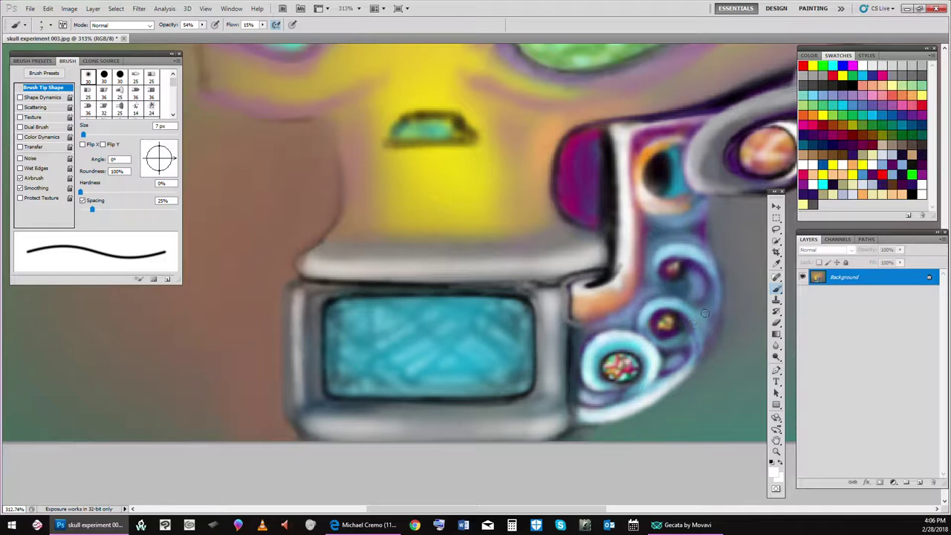
Step: Brighten the gem ring's lower-left edge with light cyan, then switch to black at 3 px
left_click(849, 106)
mouse_move(591, 417)
left_mouse_down()
mouse_move(636, 407)
mouse_move(596, 410)
left_mouse_up()
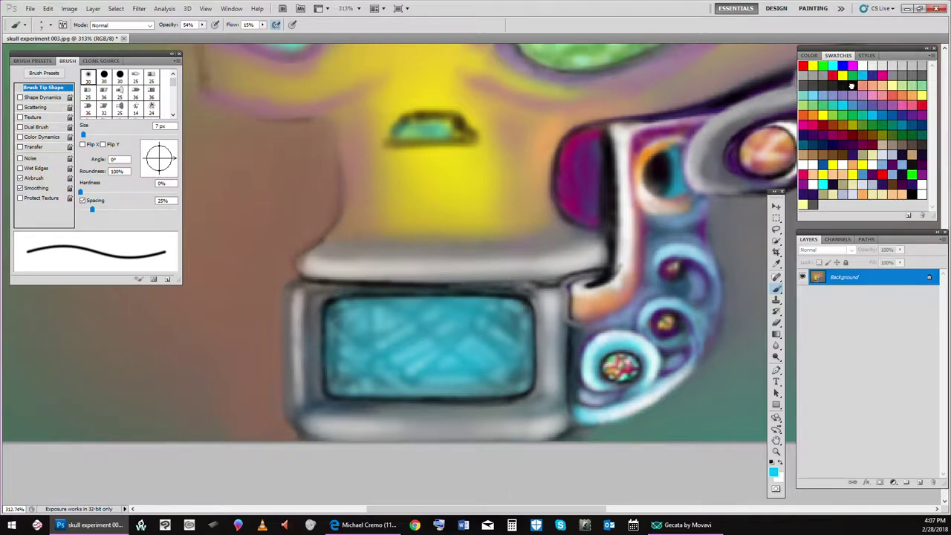
left_click(851, 86)
key("bracketleft")
key("bracketleft")
key("bracketleft")
key("bracketleft")
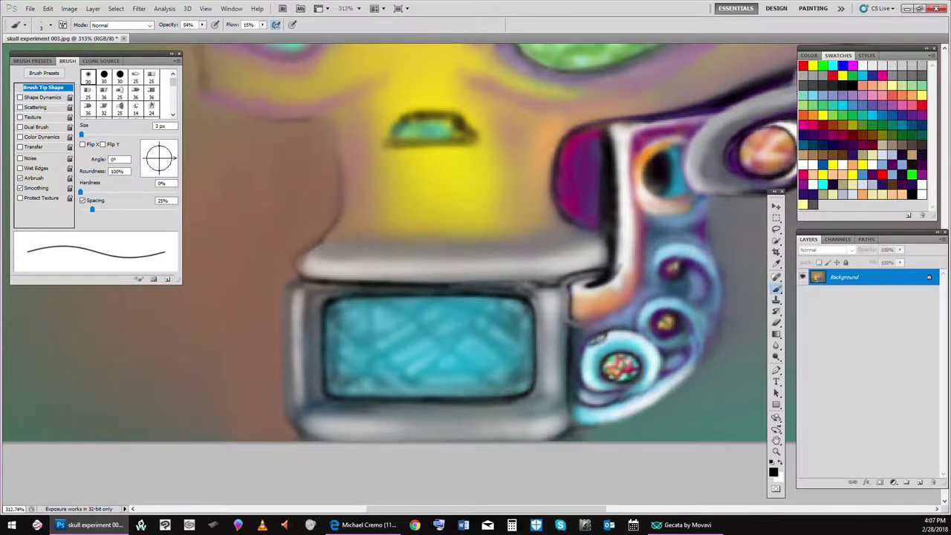
Step: Darken the small ring's top-left edge with a thin black stroke, then load red at 5 px
left_click_drag(592, 340, 607, 338)
left_click(805, 171)
key("bracketright")
key("bracketright")
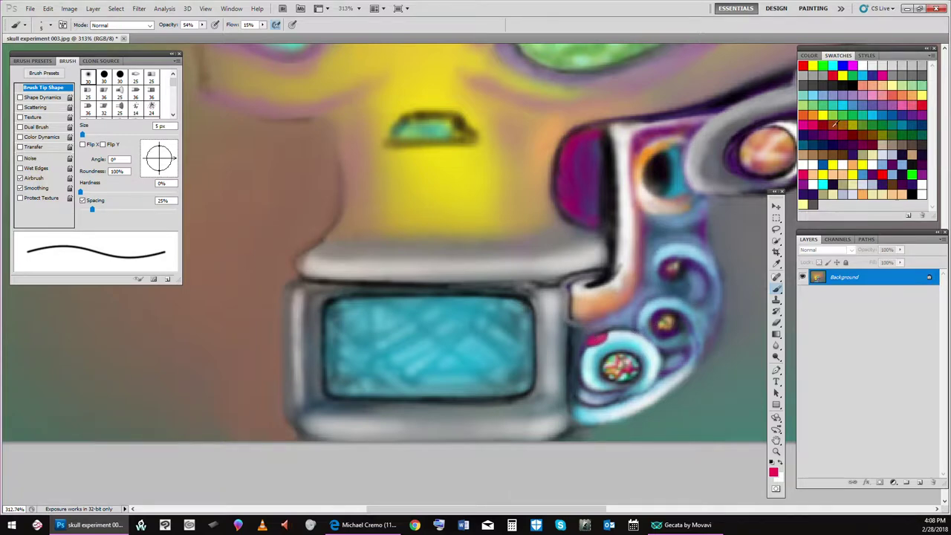
Step: Paint a small orange and peach patch beside the blue ornament
left_click(804, 113)
left_click_drag(590, 341, 597, 340)
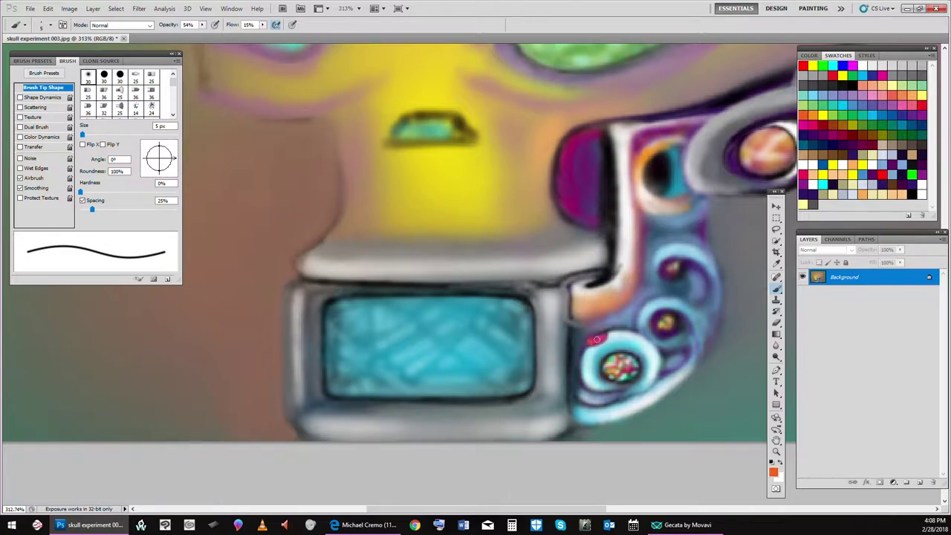
left_click(816, 173)
left_click_drag(595, 340, 592, 341)
Step: Dodge the orange area near the ornament brighter, then switch the paint colour to cyan
mouse_move(579, 307)
left_mouse_down()
mouse_move(613, 304)
mouse_move(586, 317)
mouse_move(603, 310)
mouse_move(632, 288)
left_mouse_up()
left_click_drag(595, 318, 625, 284)
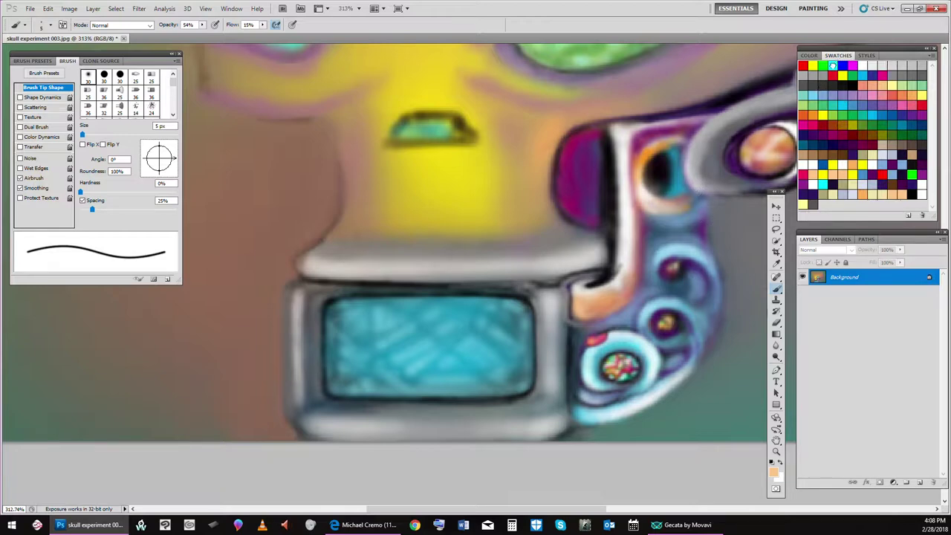
left_click(833, 65)
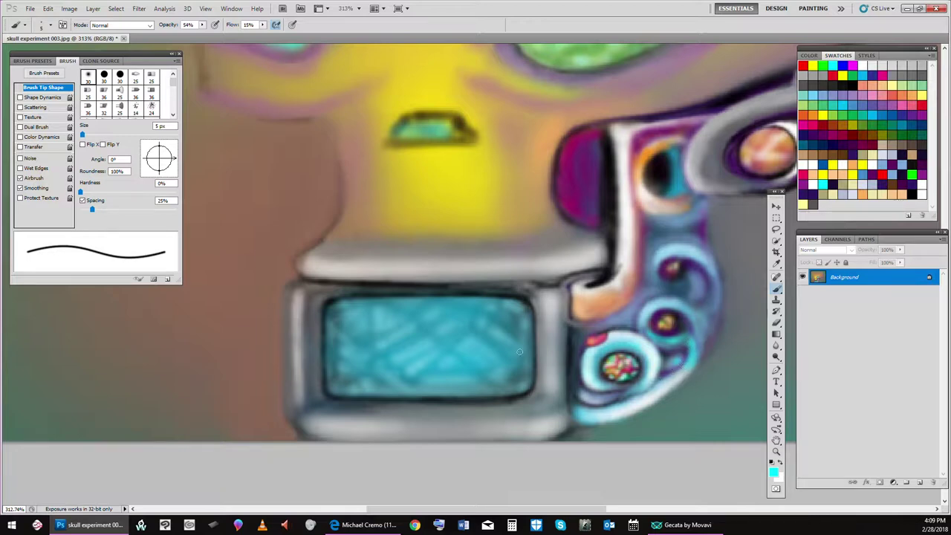
Step: Lower the brush opacity to 40% and, after trying cyan and darker blue, make dark red the paint colour
left_click(202, 25)
left_click_drag(203, 34, 194, 33)
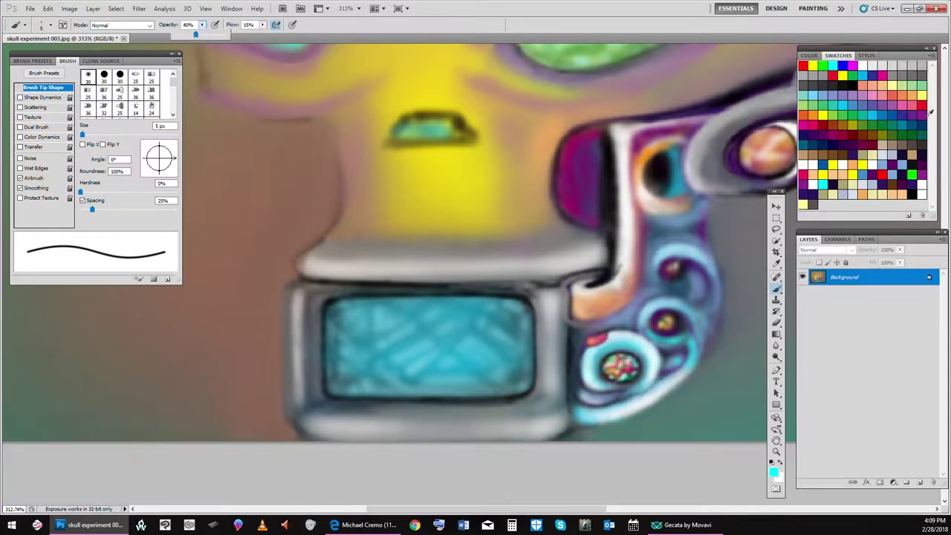
left_click(837, 102)
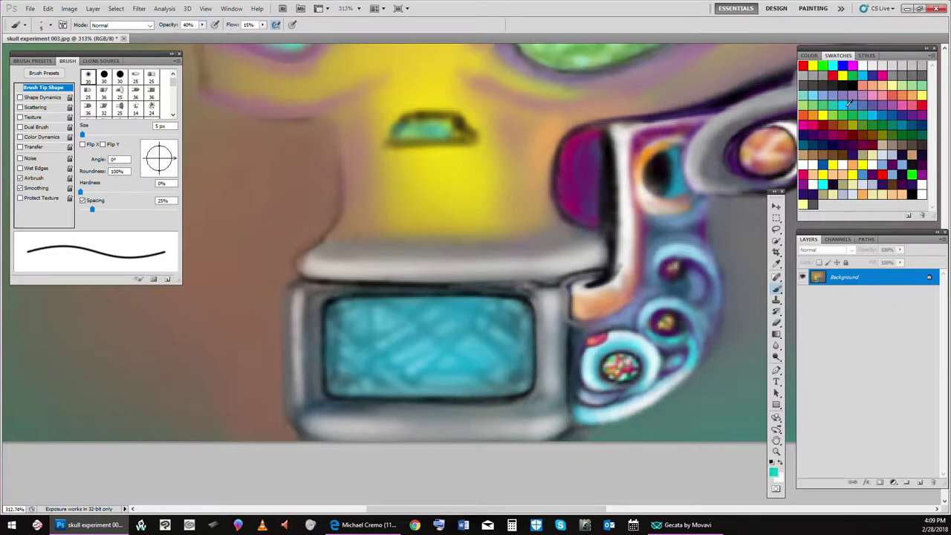
left_click(881, 135)
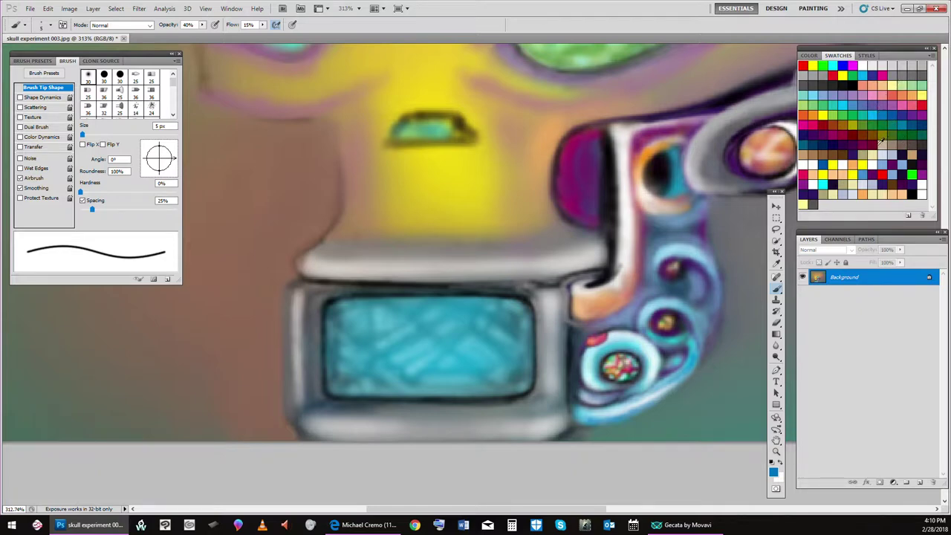
left_click(874, 141)
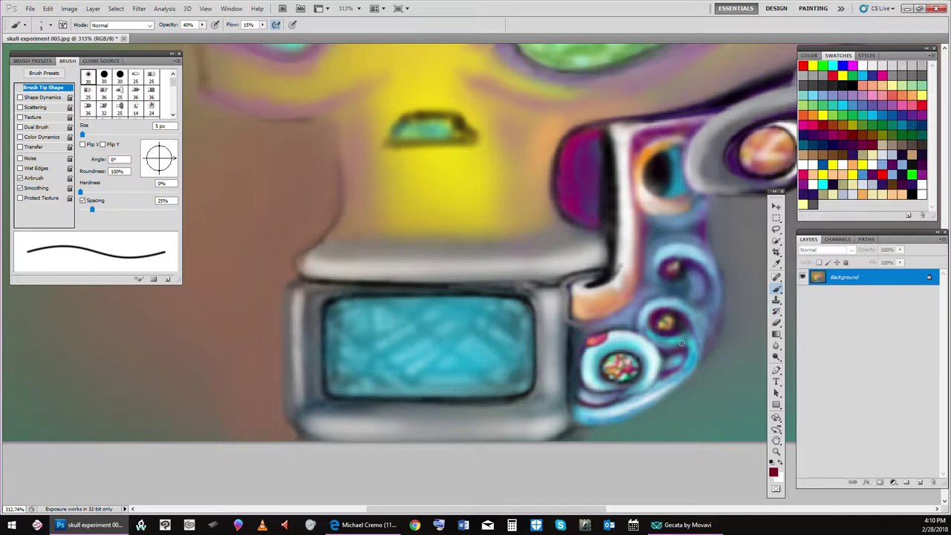
Step: Sample the teal from the canvas and set a lighter cyan as the paint colour
left_click(778, 264)
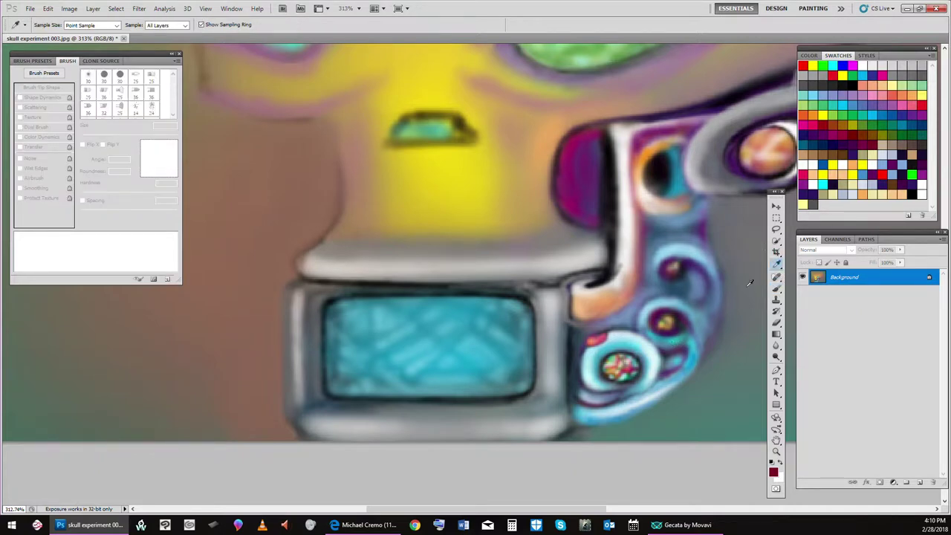
left_click(678, 338)
left_click(774, 472)
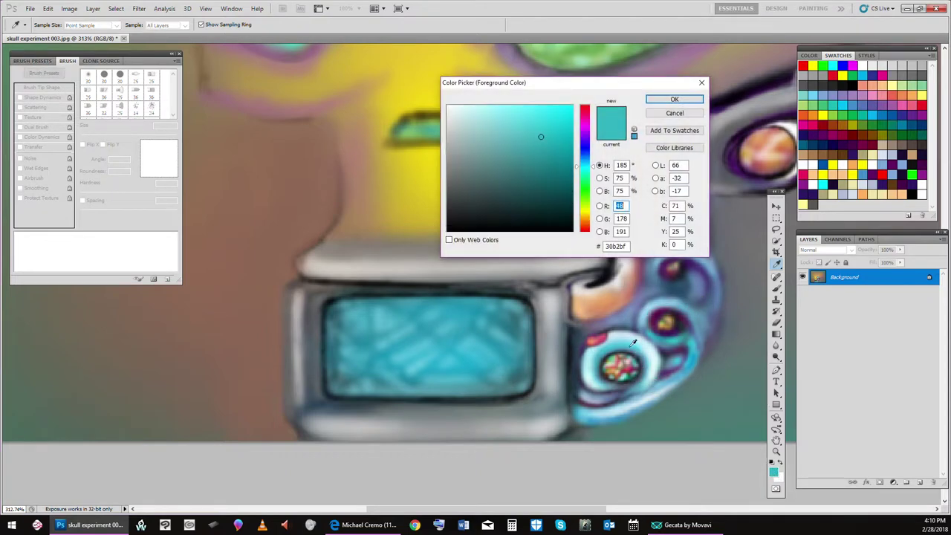
left_click(499, 112)
left_click(676, 100)
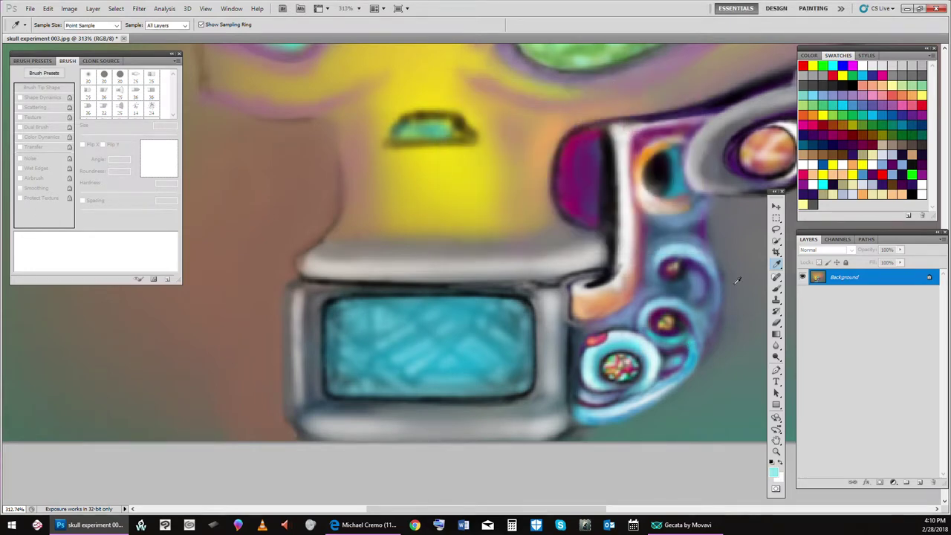
Step: Return to the Brush and set its opacity to 60%
left_click(777, 290)
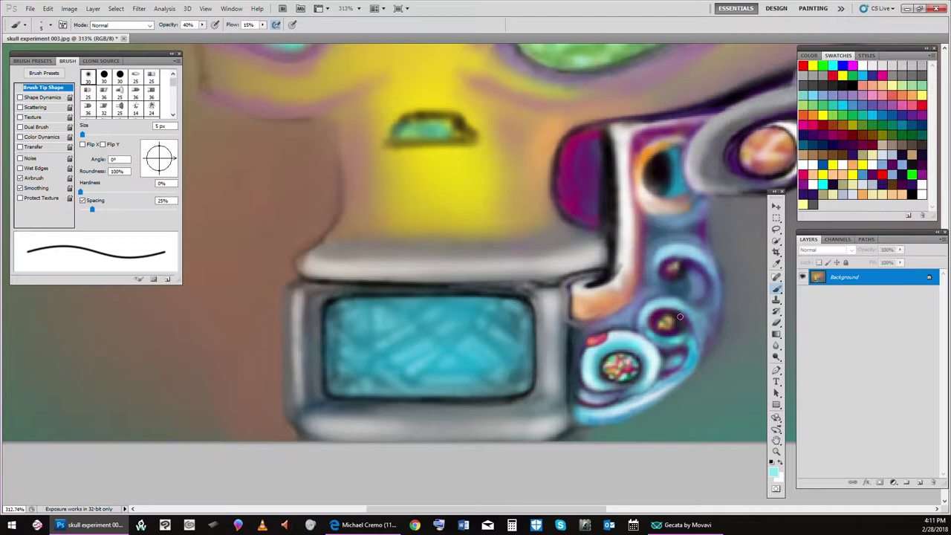
left_click(202, 25)
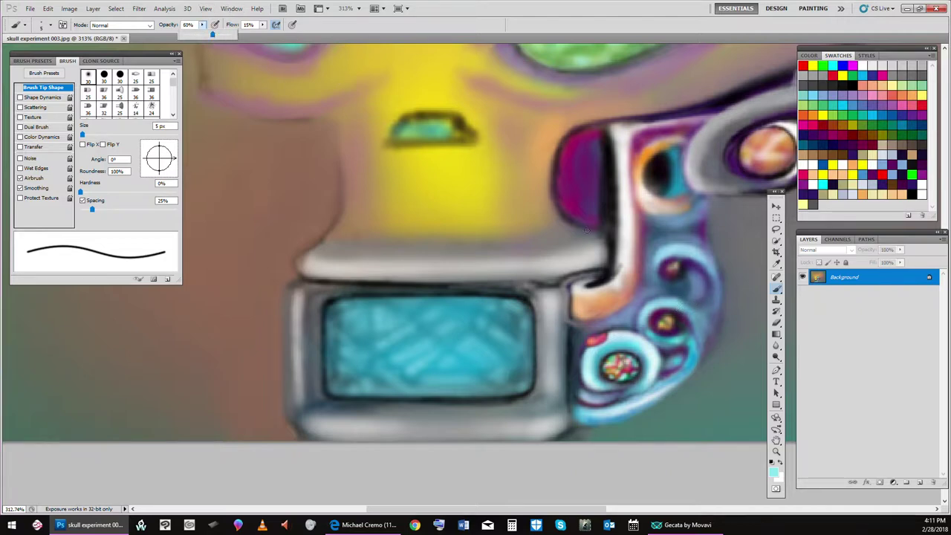
left_click(665, 304)
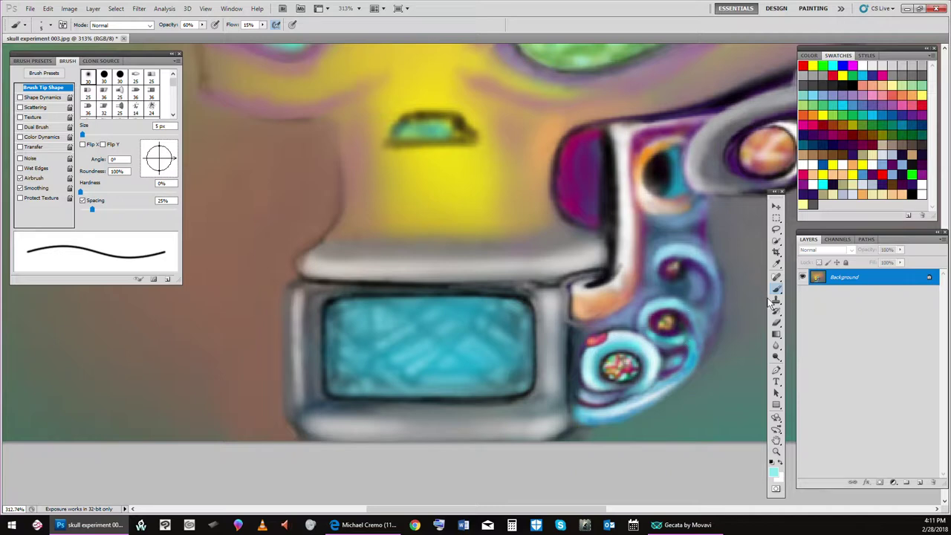
Step: Sample the blue ornament's teal, lighten it to pale cyan #d6f1f6, and return to the Brush
left_click(777, 264)
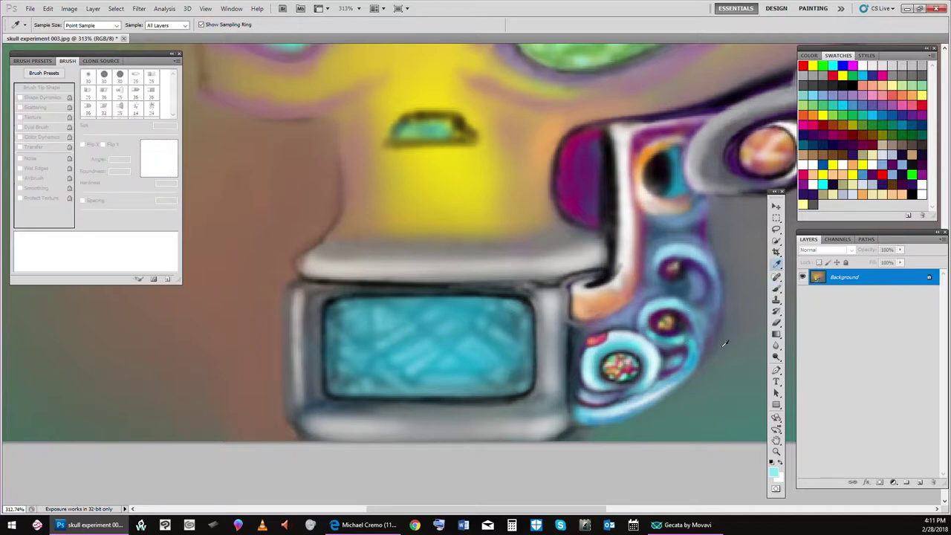
left_click(776, 450)
left_click(772, 473)
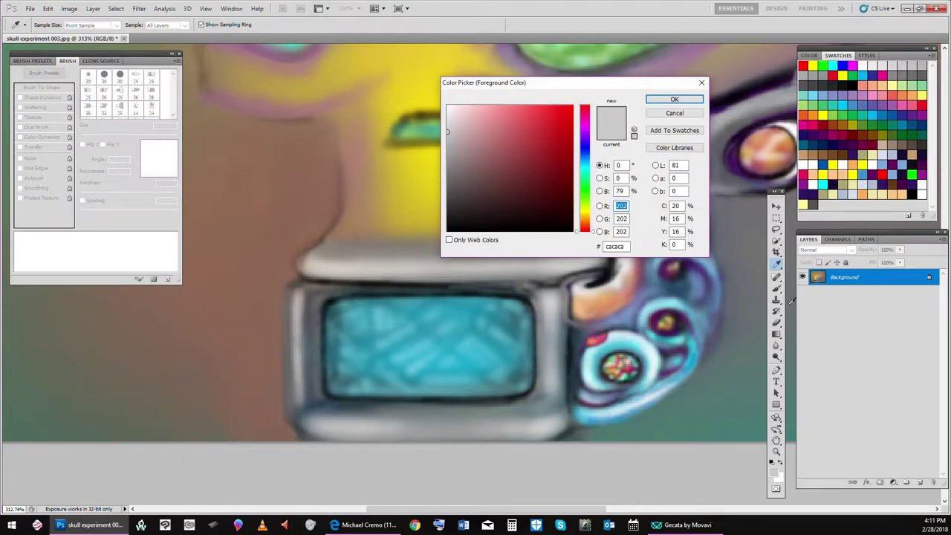
left_click(702, 83)
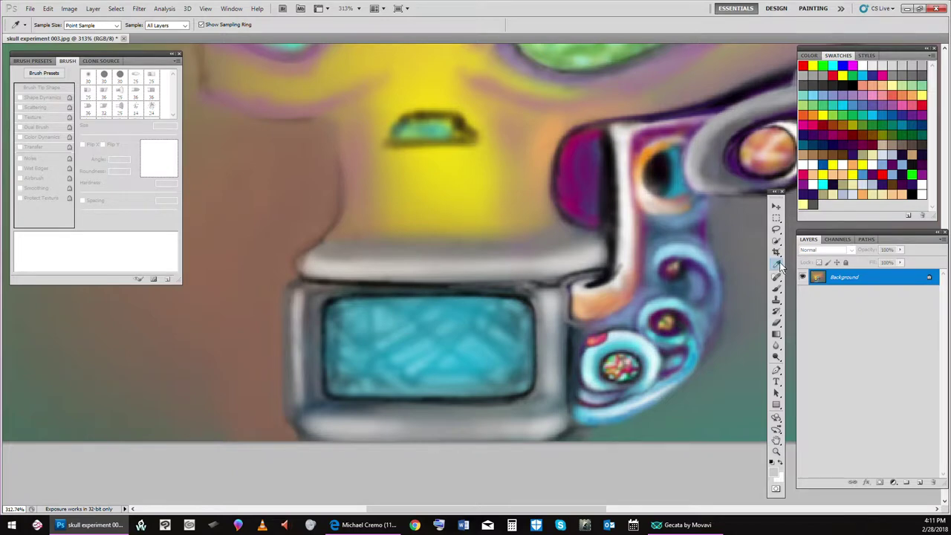
left_click(661, 341)
left_click(774, 471)
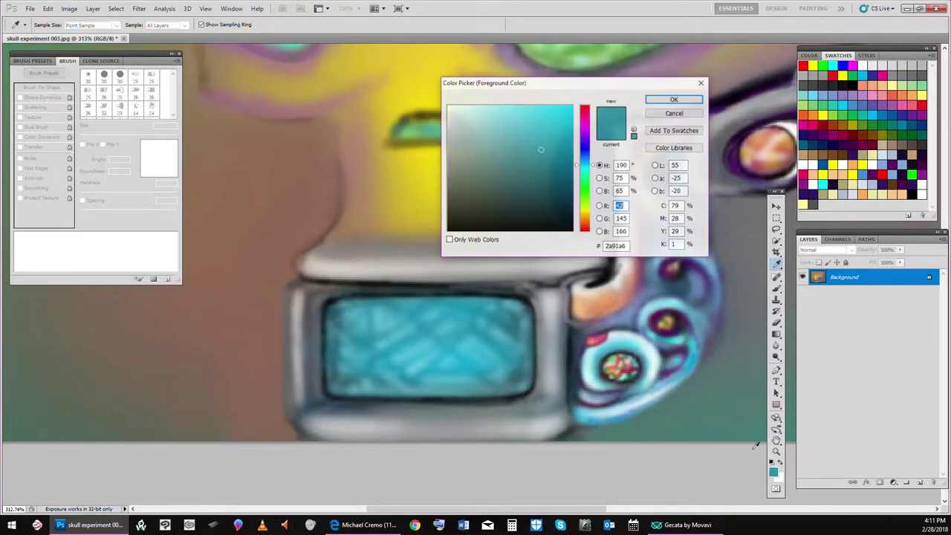
left_click(463, 110)
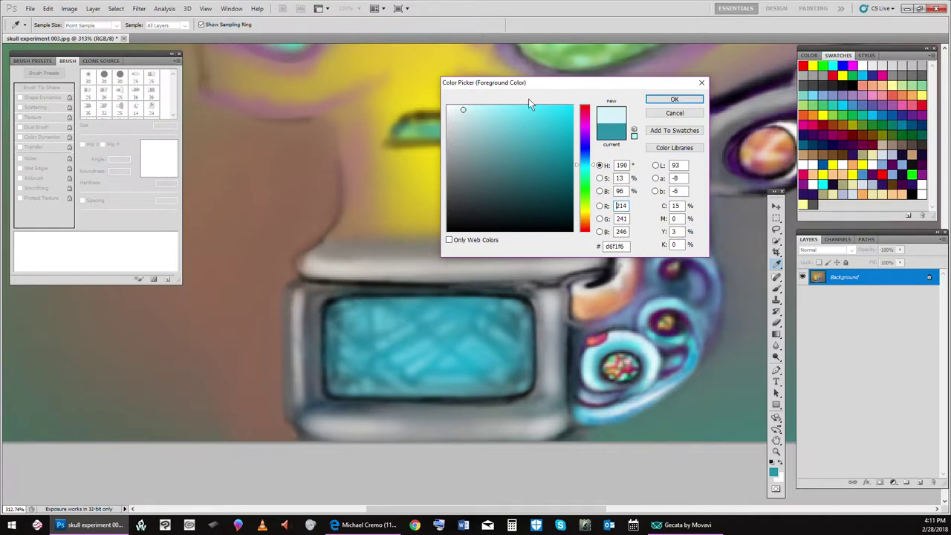
left_click(671, 99)
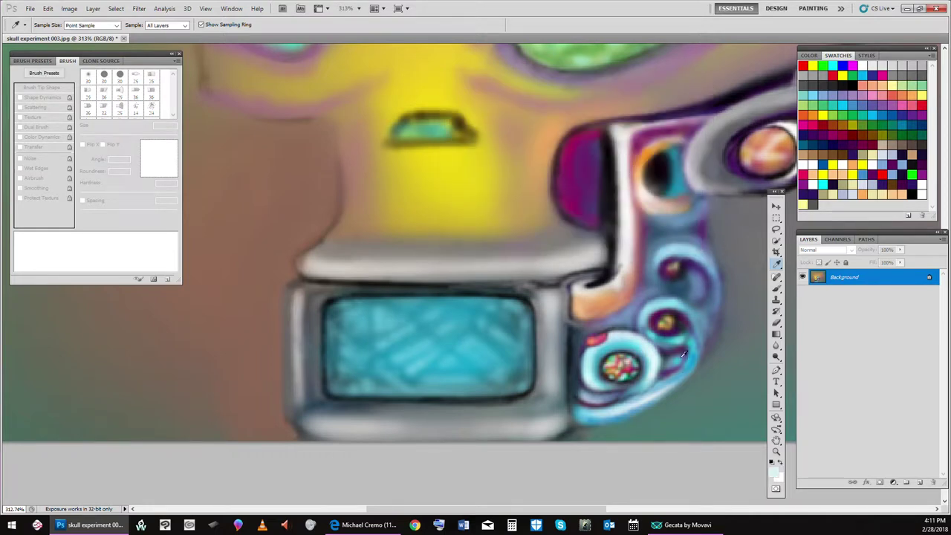
left_click(777, 288)
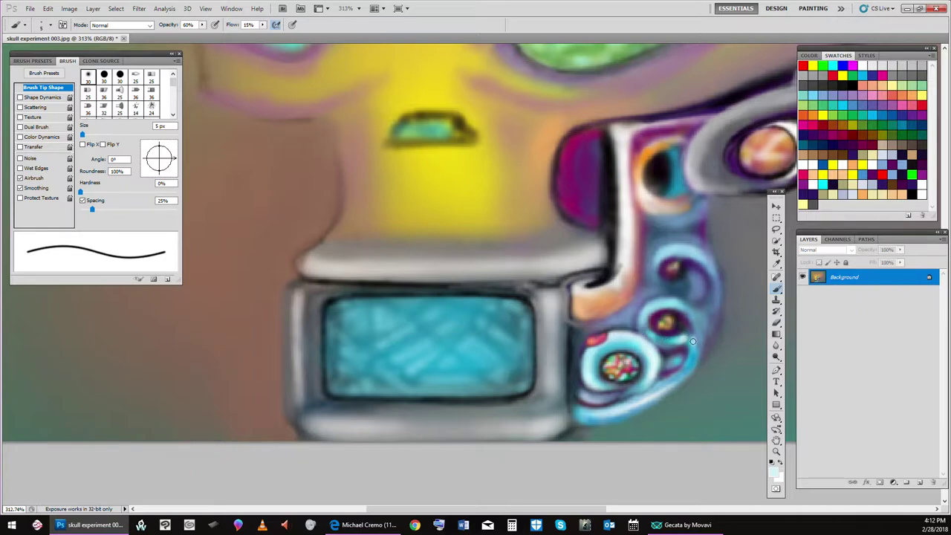
Step: Airbrush pale cyan along the ring's edge and lower-right, plus a faint arc above the upper jewel
left_click_drag(693, 356, 692, 347)
left_click_drag(687, 361, 653, 384)
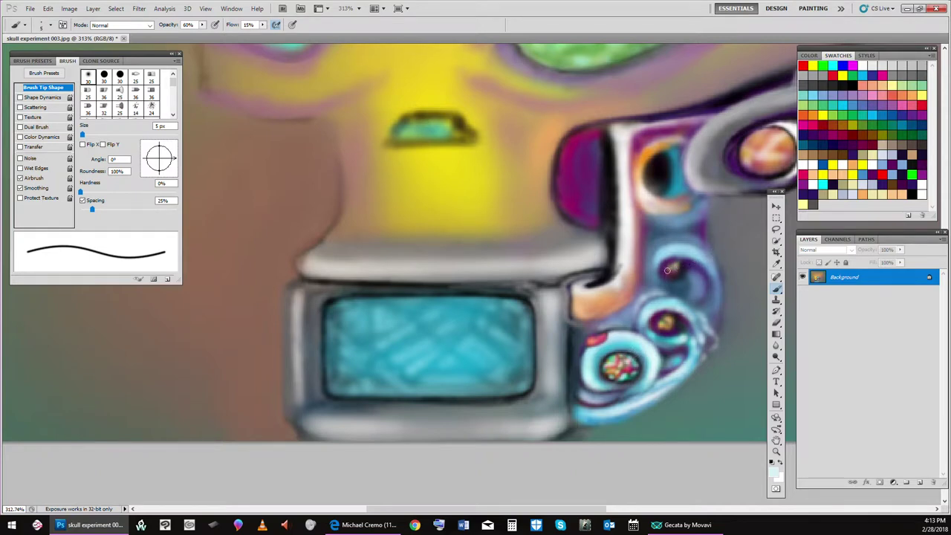
mouse_move(656, 257)
left_mouse_down()
mouse_move(686, 284)
mouse_move(707, 269)
mouse_move(693, 279)
mouse_move(703, 298)
mouse_move(692, 278)
mouse_move(703, 292)
mouse_move(692, 301)
mouse_move(701, 286)
mouse_move(709, 312)
mouse_move(706, 291)
mouse_move(711, 309)
mouse_move(714, 290)
mouse_move(711, 316)
left_mouse_up()
mouse_move(688, 279)
left_mouse_down()
mouse_move(662, 304)
mouse_move(665, 294)
left_mouse_up()
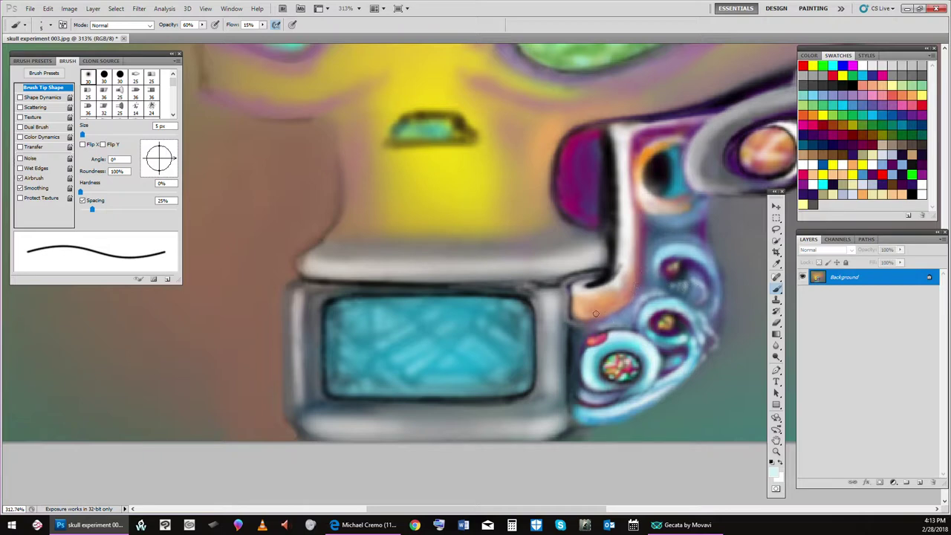
Step: Pick dark purple, then white, from the Swatches panel as the foreground colour
left_click(818, 132)
left_click(805, 164)
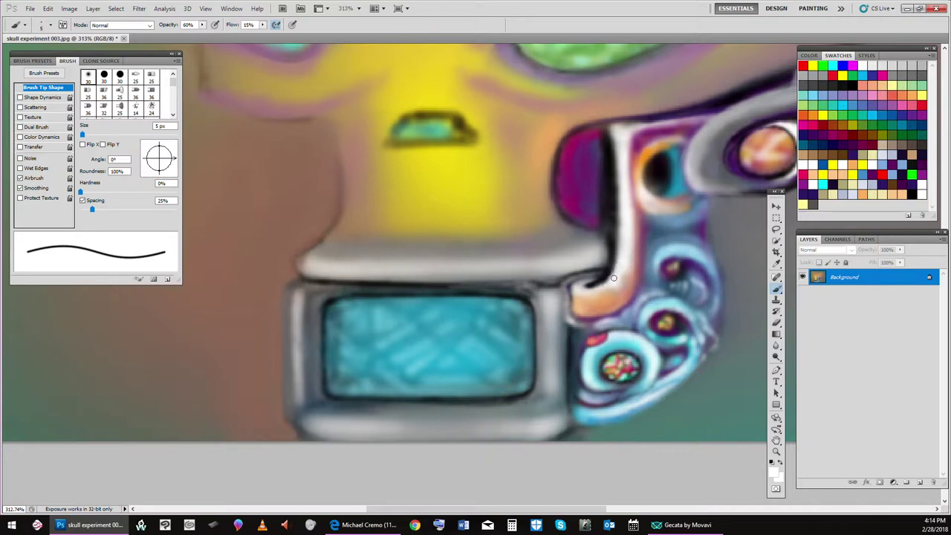
Step: Paint white highlights down the cheek piece's dark edge and a soft whitish highlight under the eye
mouse_move(621, 264)
left_mouse_down()
mouse_move(616, 157)
mouse_move(617, 268)
left_mouse_up()
left_click_drag(562, 193, 576, 170)
left_click_drag(611, 134, 623, 191)
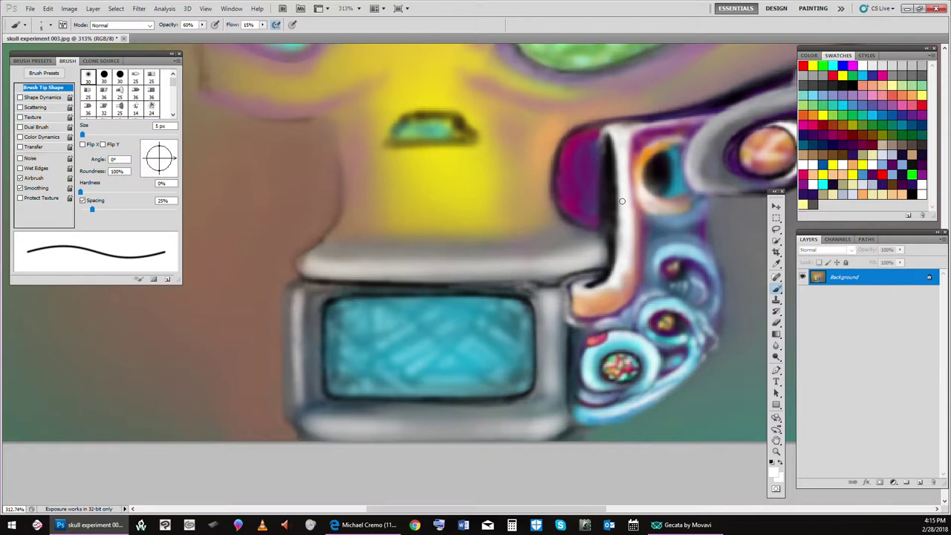
left_click_drag(621, 180, 617, 216)
mouse_move(620, 207)
left_mouse_down()
mouse_move(621, 235)
mouse_move(628, 160)
left_mouse_up()
left_click_drag(653, 199, 686, 202)
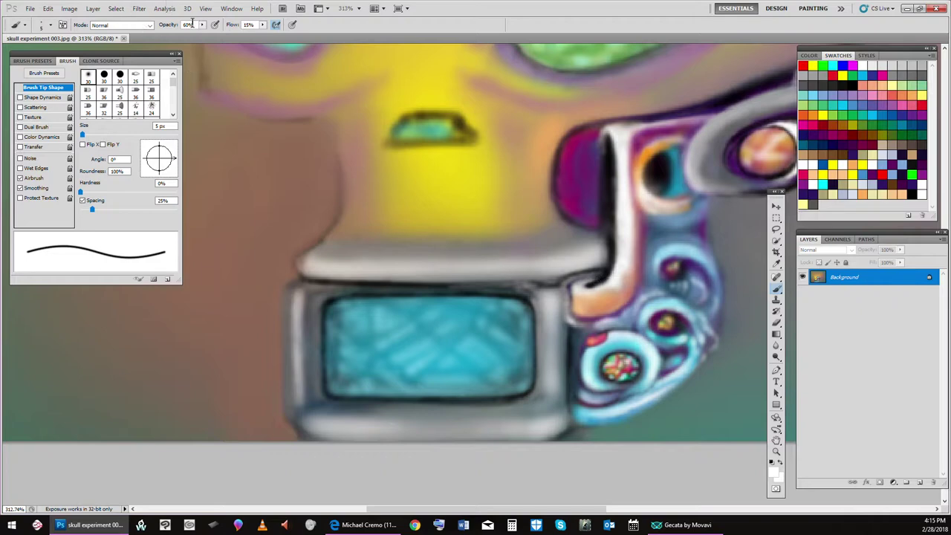
Step: Lower the brush opacity to 43% and enlarge the brush to 10 px
left_click_drag(201, 27, 192, 33)
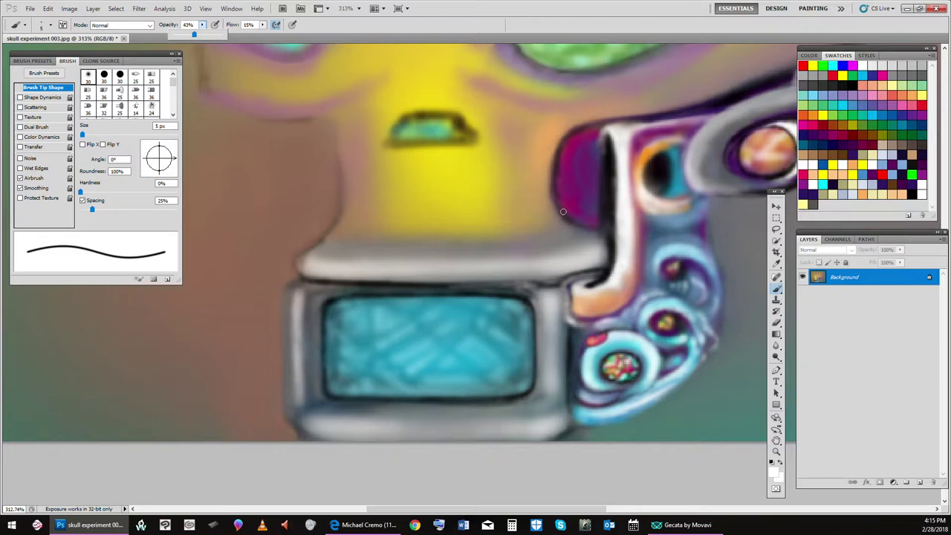
key("bracketright")
key("bracketright")
key("bracketright")
key("bracketright")
key("bracketright")
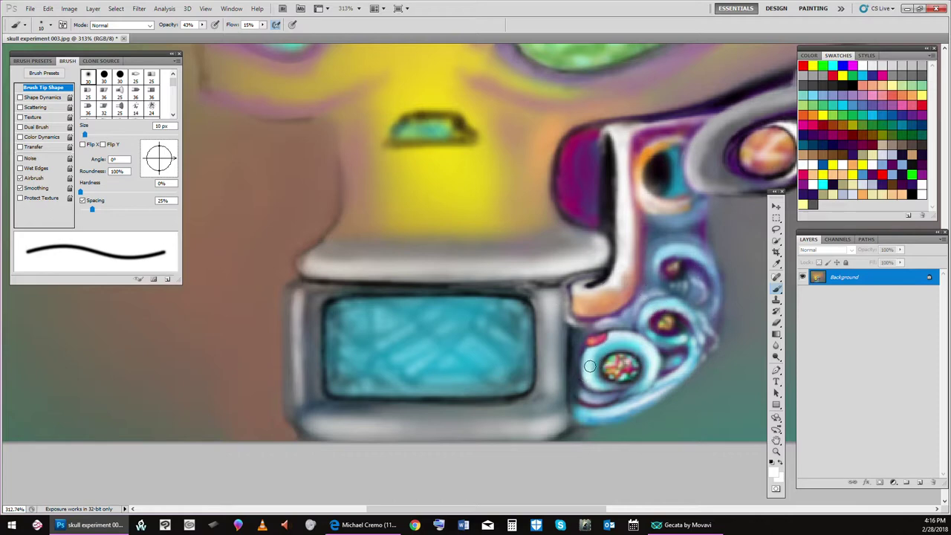
Step: Brighten the ring beside the ornament, then paint pale highlight streaks across the cyan jaw screen with a 4 px brush
left_click_drag(592, 381, 592, 381)
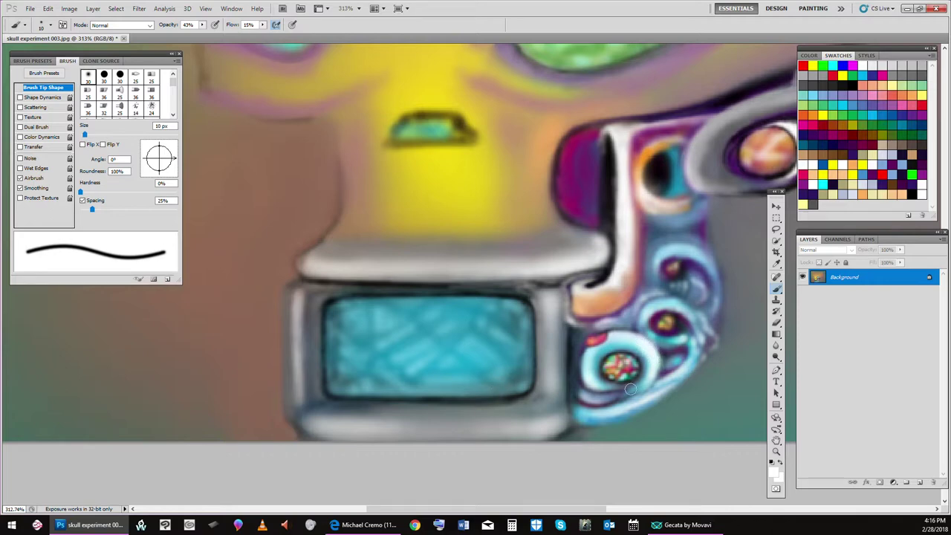
key("bracketleft")
key("bracketleft")
key("bracketleft")
key("bracketleft")
key("bracketleft")
key("bracketleft")
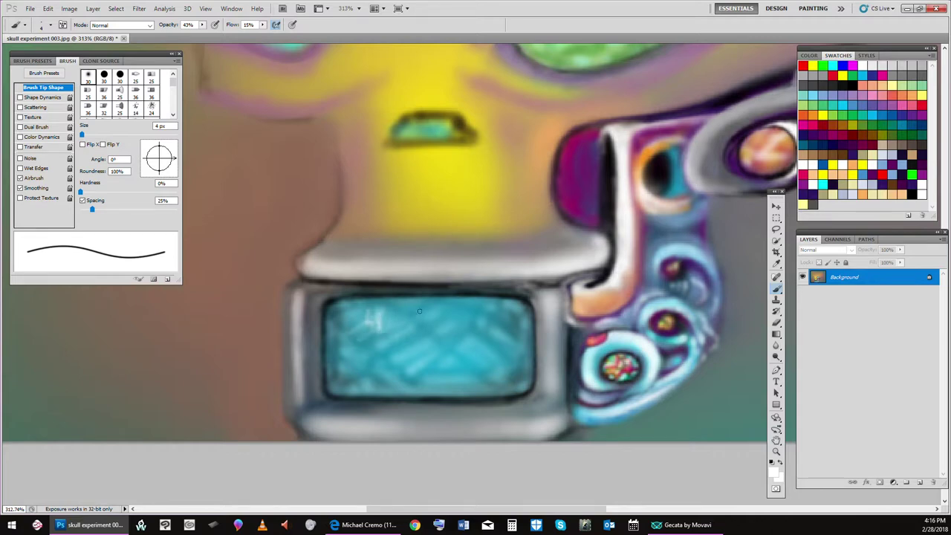
mouse_move(415, 319)
left_mouse_down()
mouse_move(379, 307)
mouse_move(414, 317)
mouse_move(452, 301)
mouse_move(429, 316)
mouse_move(383, 312)
mouse_move(463, 301)
left_mouse_up()
left_click_drag(364, 348, 378, 343)
mouse_move(396, 304)
left_mouse_down()
mouse_move(419, 312)
mouse_move(437, 297)
left_mouse_up()
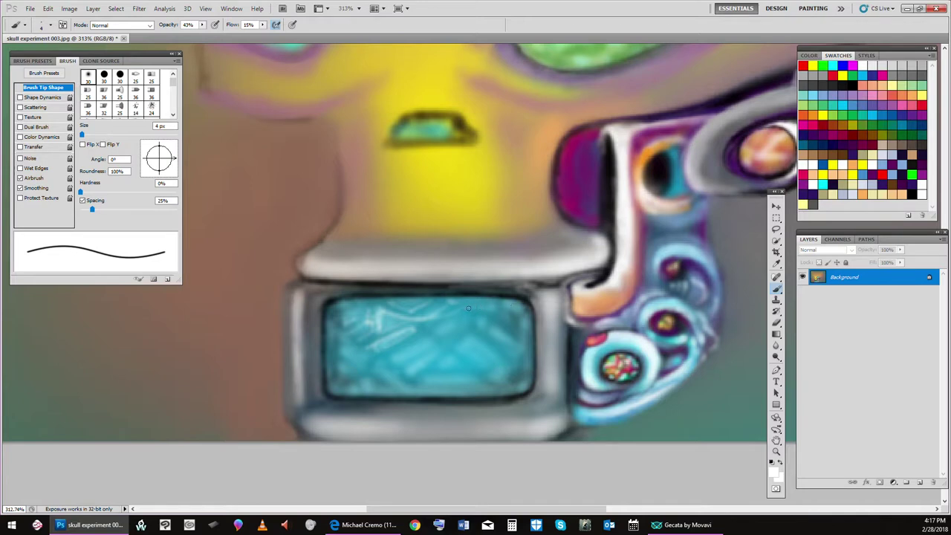
left_click_drag(468, 308, 504, 307)
left_click_drag(444, 346, 437, 351)
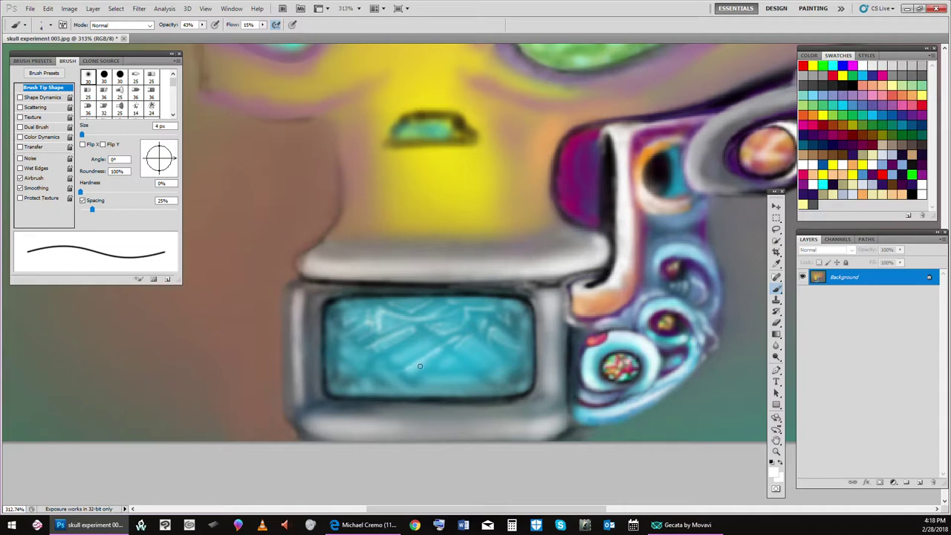
mouse_move(410, 374)
left_mouse_down()
mouse_move(400, 369)
mouse_move(420, 379)
left_mouse_up()
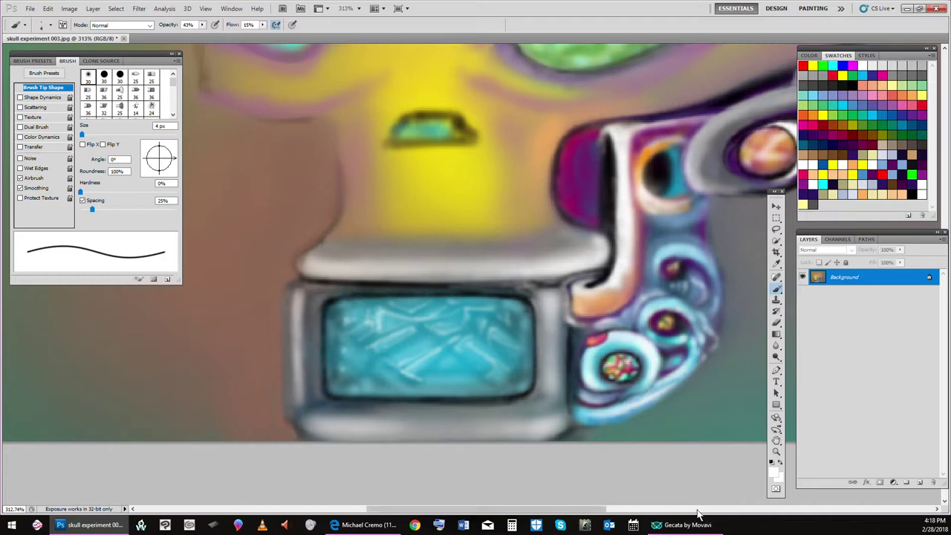
mouse_move(683, 524)
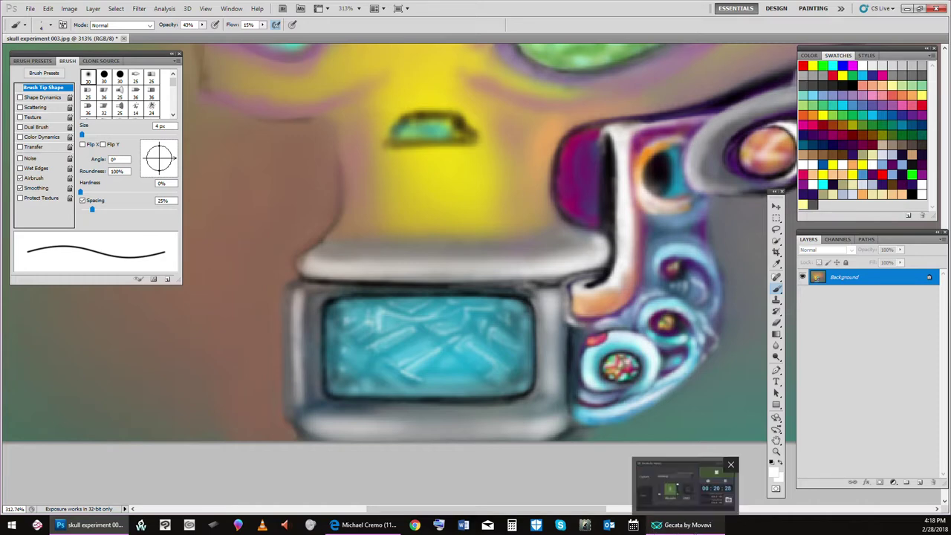
Step: Set black as the paint colour and a 9 px brush, after trying dark greys
left_click(912, 77)
key("bracketright")
key("bracketright")
key("bracketright")
key("bracketright")
key("bracketright")
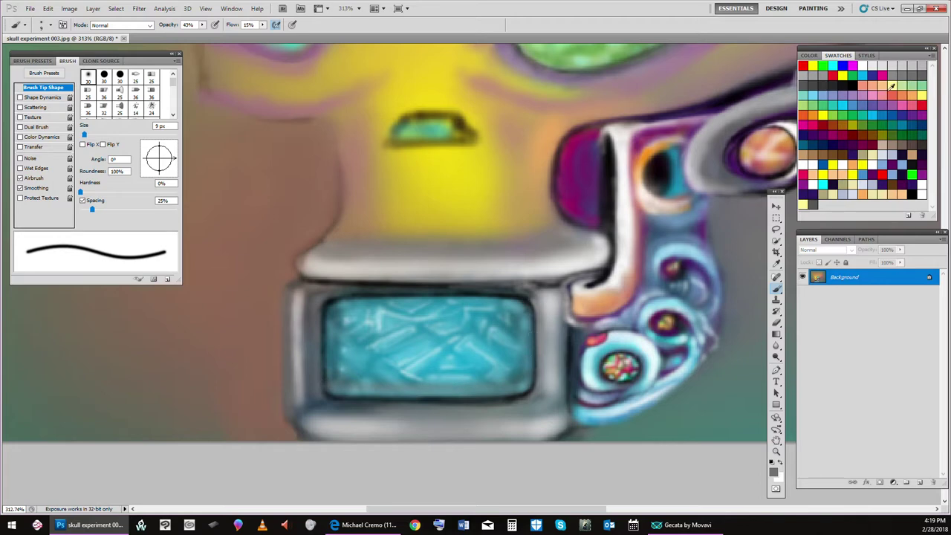
left_click(820, 84)
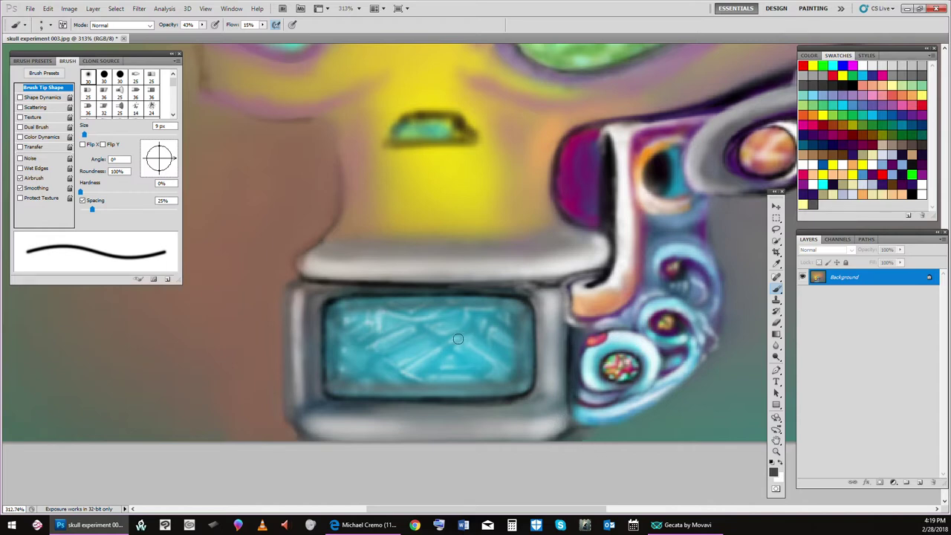
key("bracketright")
key("bracketright")
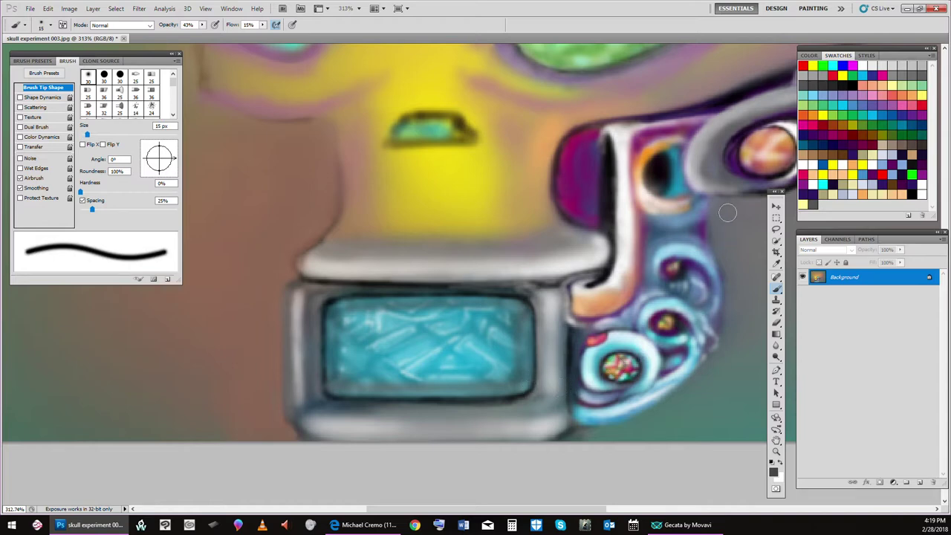
key("bracketright")
left_click(853, 83)
key("bracketleft")
key("bracketleft")
key("bracketleft")
key("bracketleft")
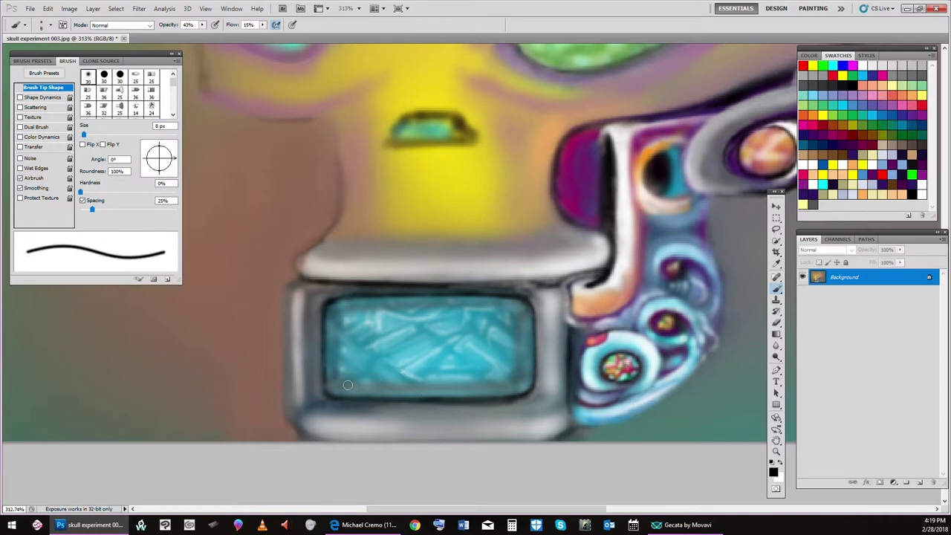
Step: Airbrush dark bands along the bottom and top edges of the cyan glass
left_click_drag(338, 385, 505, 386)
mouse_move(327, 382)
left_mouse_down()
mouse_move(535, 378)
mouse_move(524, 384)
left_mouse_up()
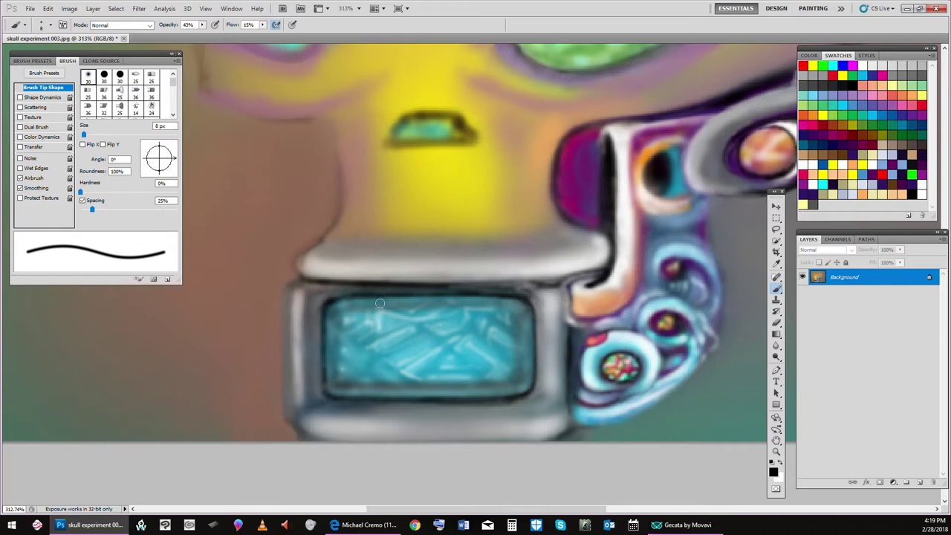
left_click_drag(363, 304, 493, 303)
left_click_drag(374, 303, 521, 300)
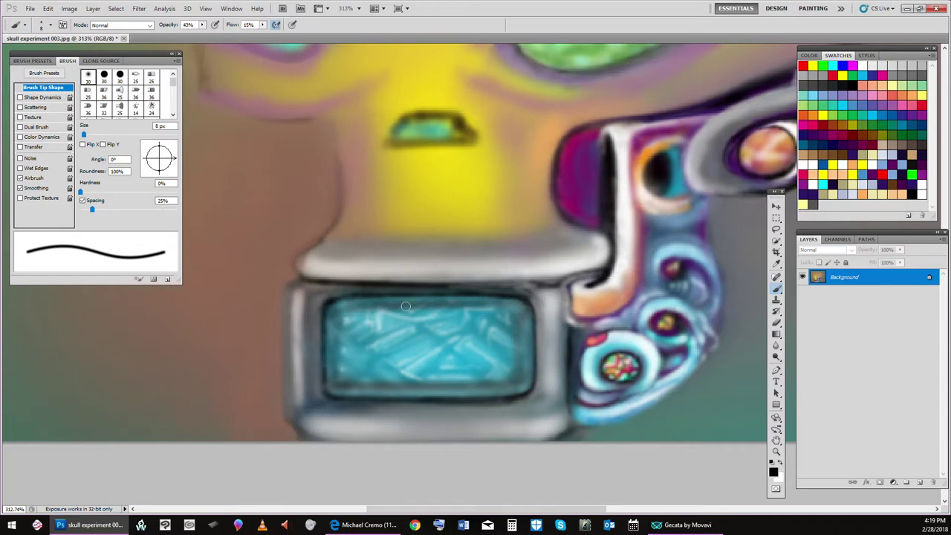
mouse_move(430, 307)
left_mouse_down()
mouse_move(533, 301)
mouse_move(453, 307)
mouse_move(528, 301)
mouse_move(488, 307)
left_mouse_up()
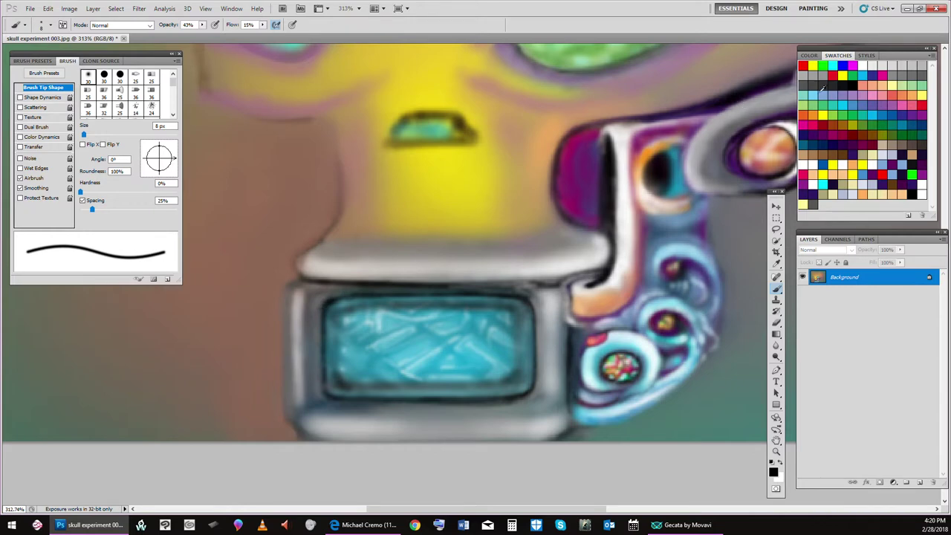
Step: Pick light cyan and brush it along the glass's left, bottom and top edges
left_click(817, 95)
mouse_move(333, 348)
left_mouse_down()
mouse_move(330, 329)
mouse_move(328, 357)
left_mouse_up()
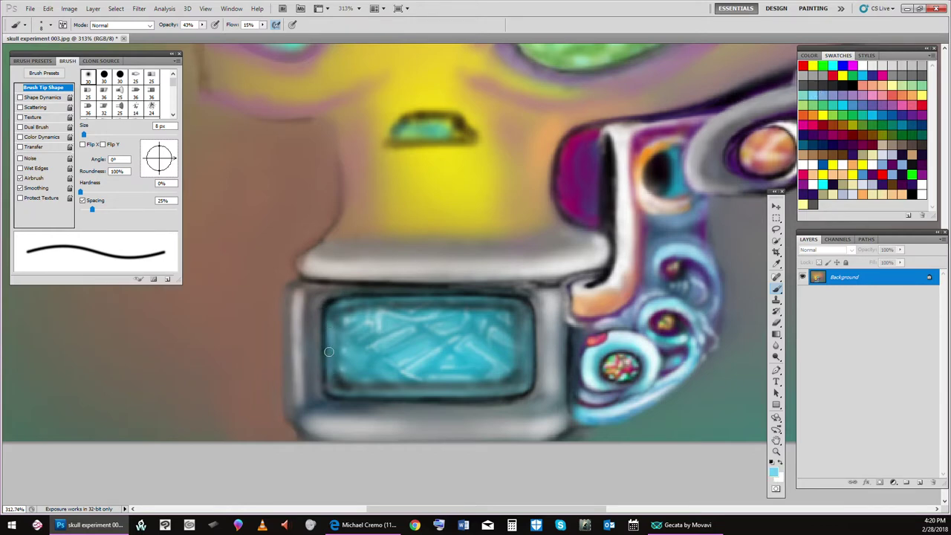
mouse_move(340, 393)
left_mouse_down()
mouse_move(474, 404)
mouse_move(414, 395)
mouse_move(541, 396)
mouse_move(495, 393)
left_mouse_up()
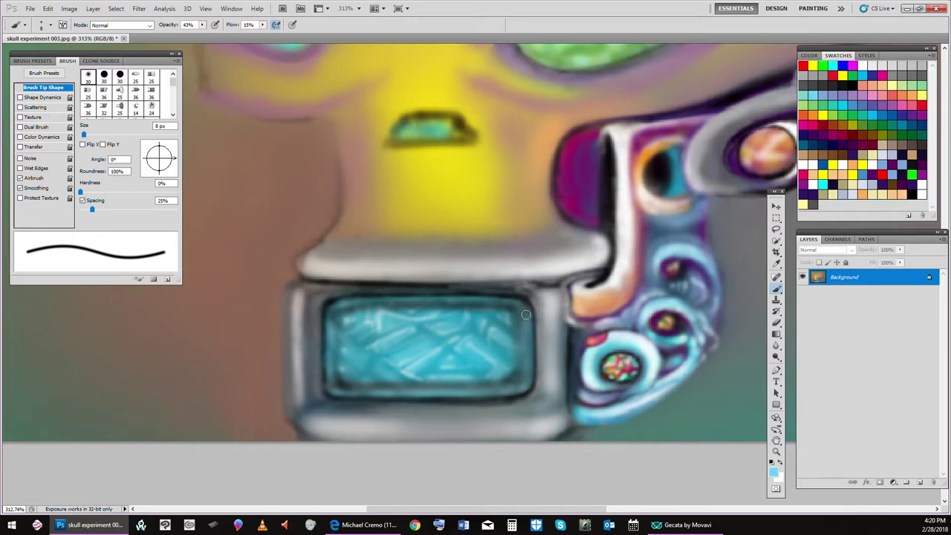
mouse_move(527, 315)
left_mouse_down()
mouse_move(396, 302)
mouse_move(526, 307)
mouse_move(514, 386)
mouse_move(527, 336)
mouse_move(521, 398)
mouse_move(513, 387)
left_mouse_up()
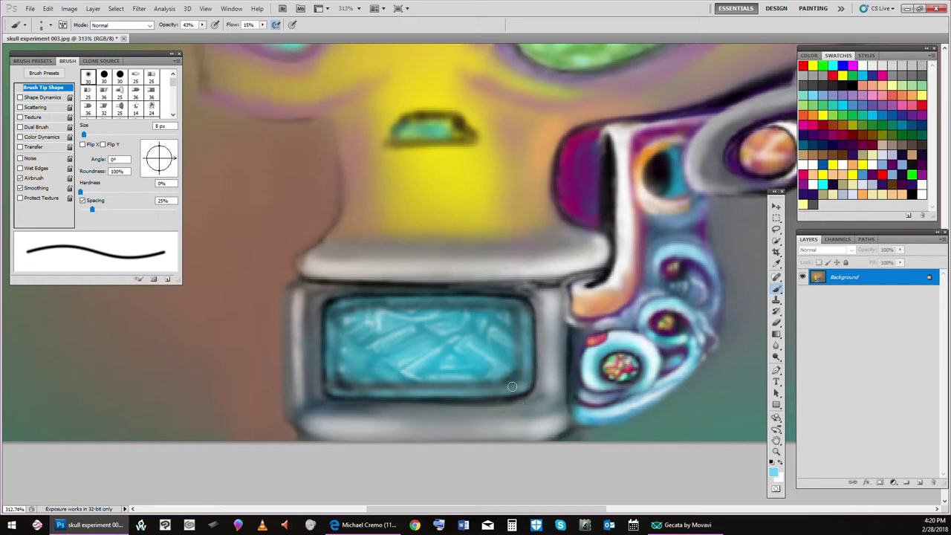
Step: Pan the canvas to show the eye and the upper-right machinery beside the jaw
left_click(30, 9)
key("Escape")
left_click_drag(531, 259, 365, 314)
left_click_drag(795, 267, 678, 321)
left_click_drag(490, 365, 632, 293)
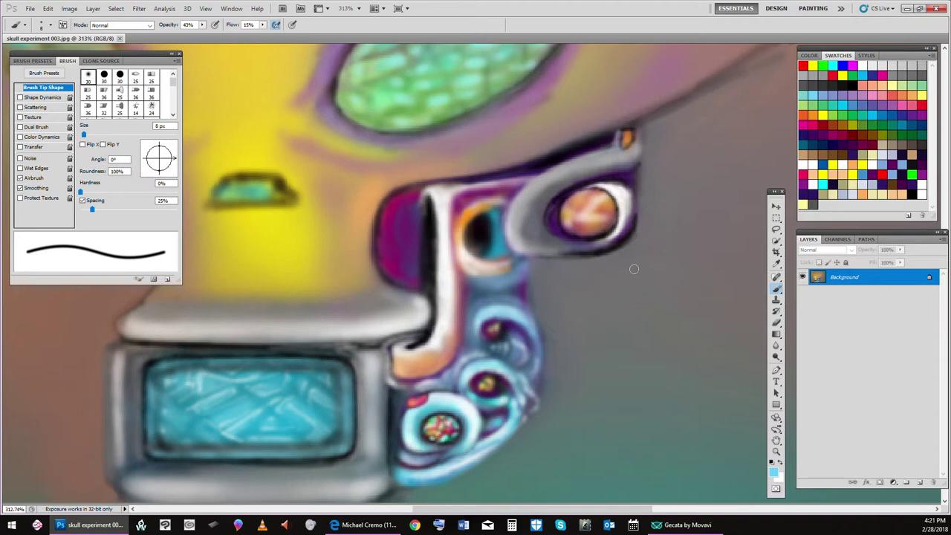
Step: Paint faint dark navy strokes on the machinery near its eye
left_click(825, 139)
left_click_drag(480, 296, 496, 292)
left_click_drag(462, 297, 469, 297)
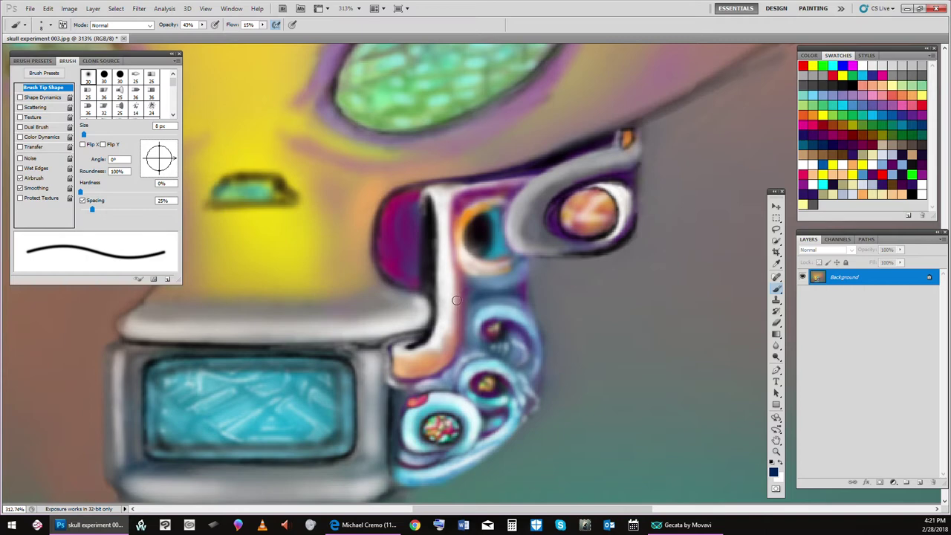
Step: Shrink the brush to 6 px and lighten the machinery's purple edge with a white stroke
key("bracketleft")
key("bracketleft")
key("bracketleft")
key("bracketleft")
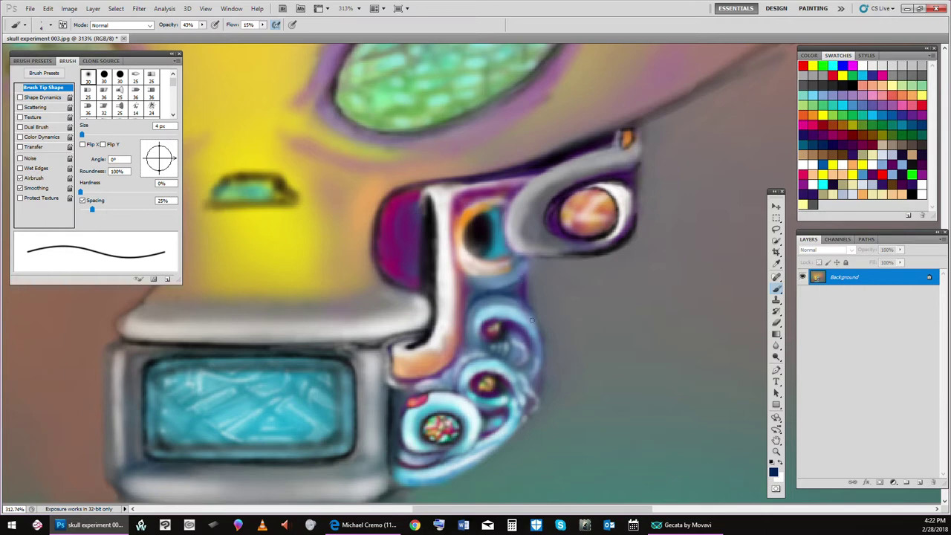
left_click(845, 103)
left_click(854, 86)
left_click(805, 165)
left_click_drag(523, 275, 532, 324)
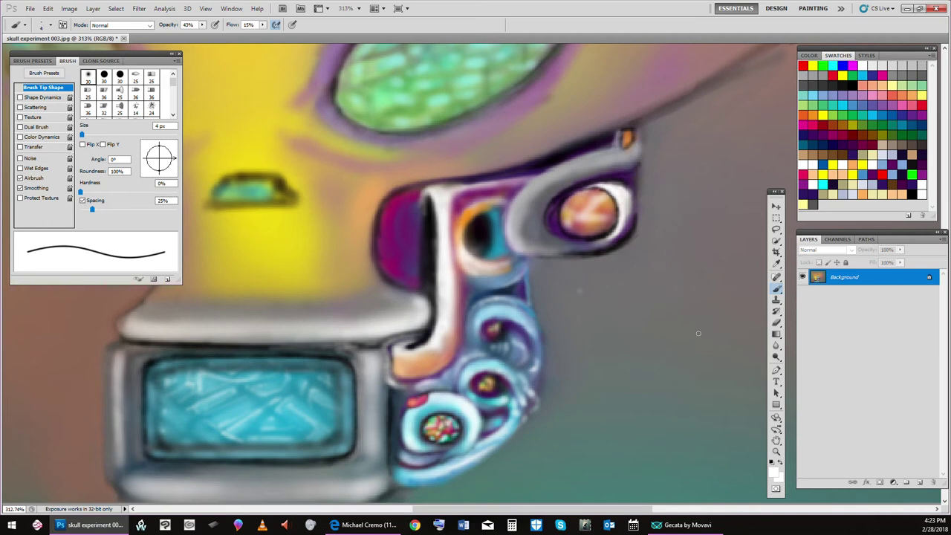
Step: Undo the last brush stroke with Edit > Step Backward
left_click(778, 265)
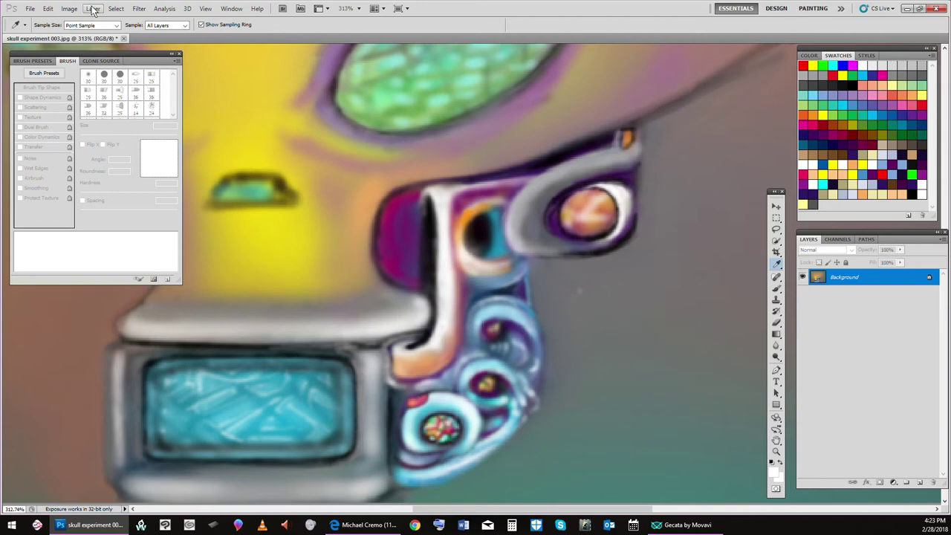
left_click(48, 8)
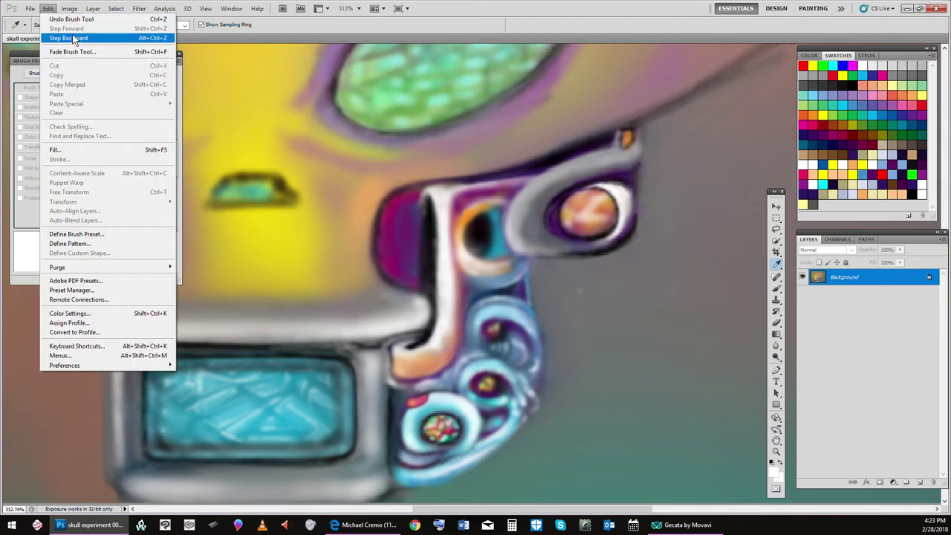
left_click(72, 38)
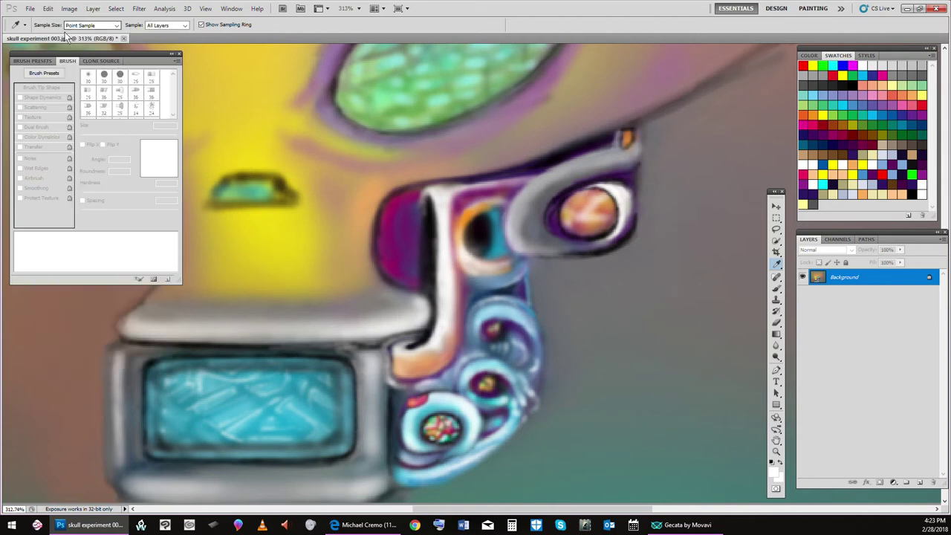
Step: Sample the canvas grey, set the foreground to dark grey 463f42, and return to the Brush
left_click(779, 266)
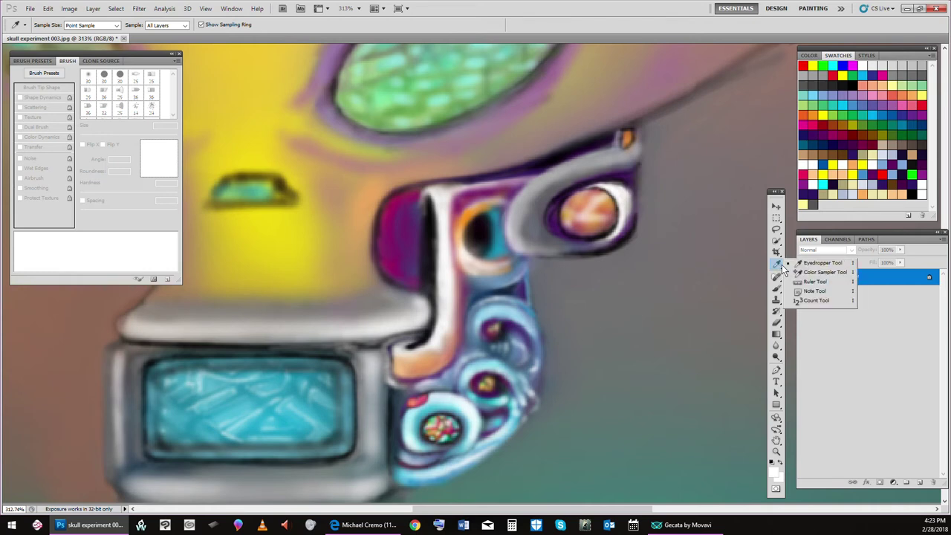
left_click(594, 287)
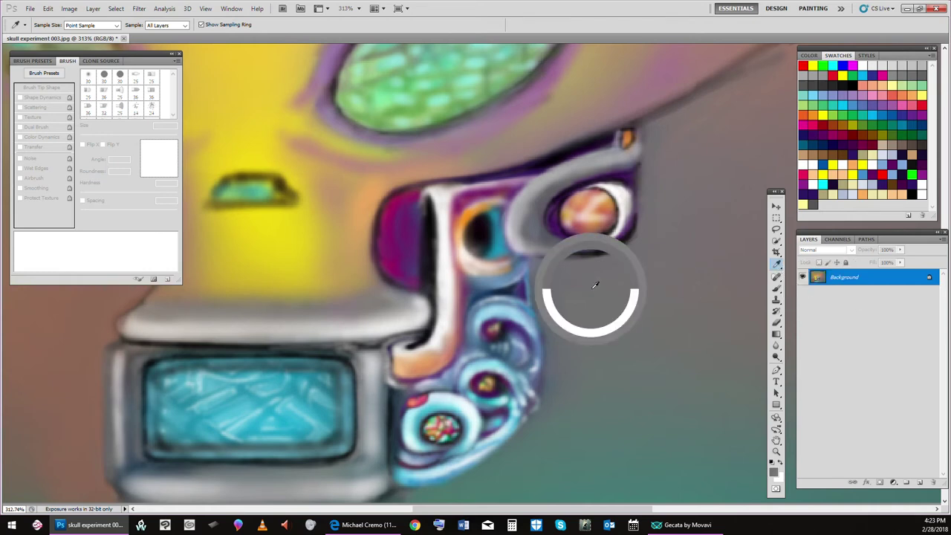
left_click(773, 471)
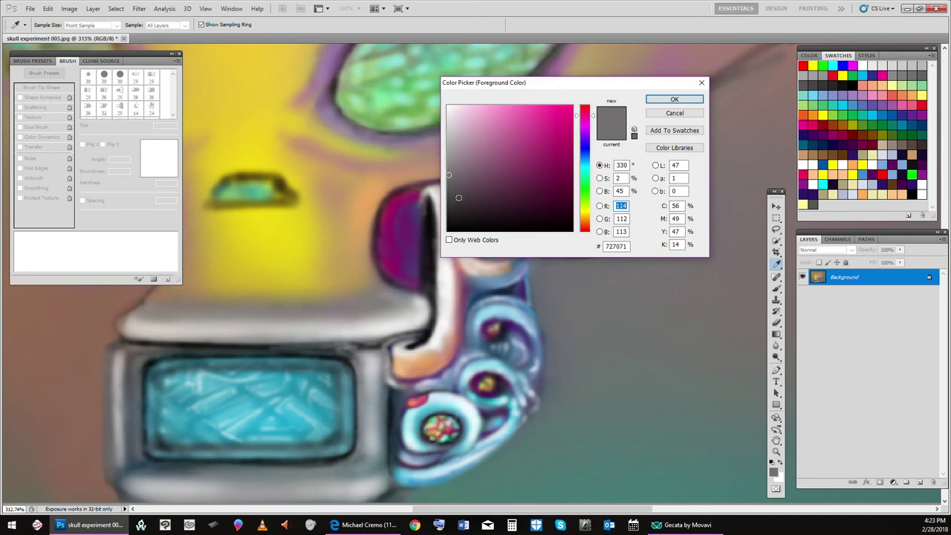
left_click(460, 197)
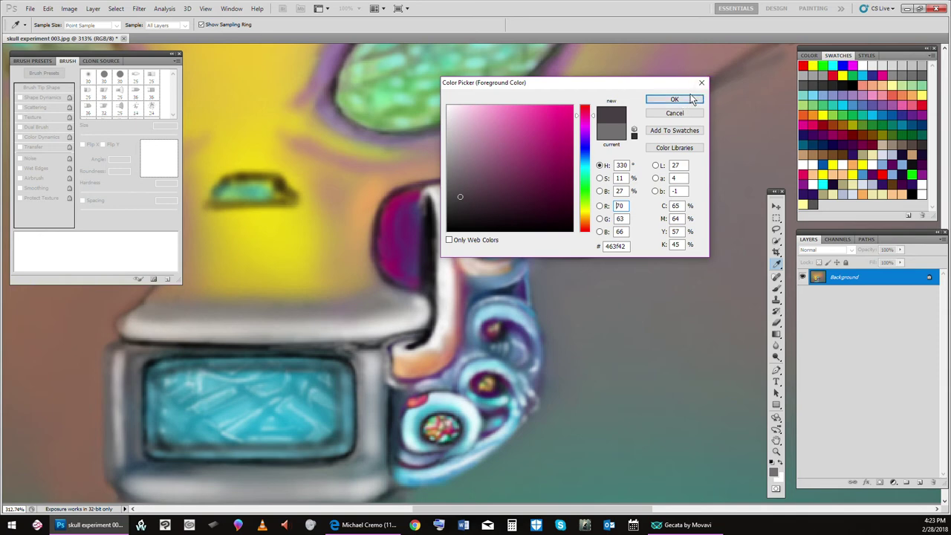
left_click(690, 99)
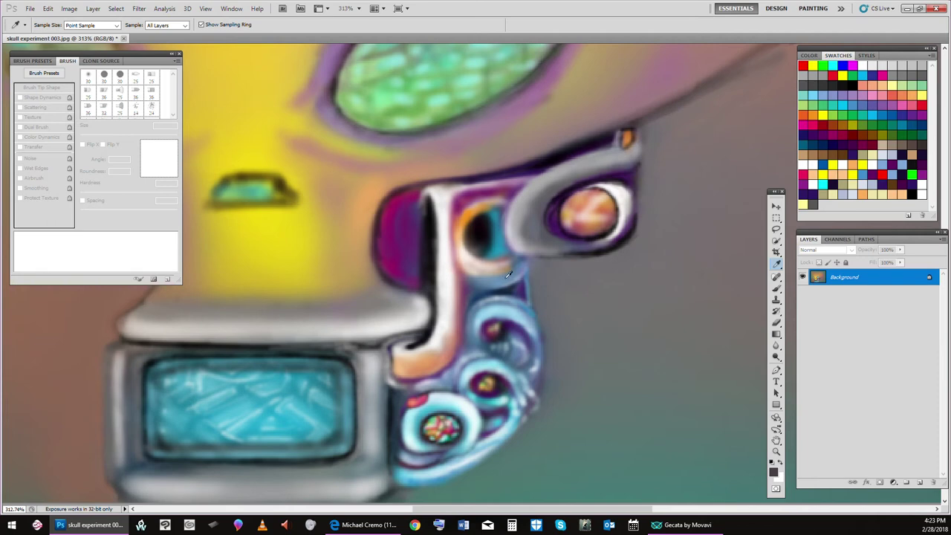
left_click(777, 289)
Step: Reduce the brush size from 4 px to 3 px with the [ key
key("bracketleft")
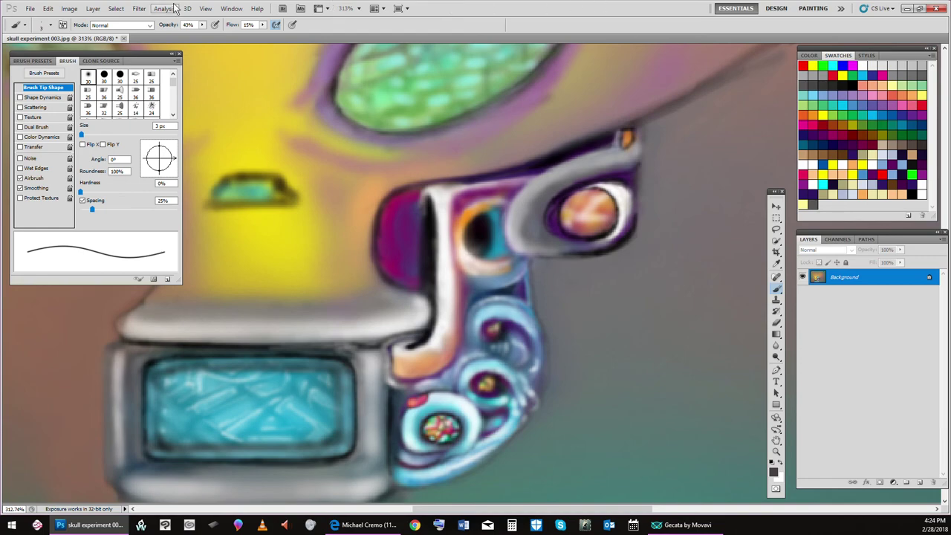
Step: View the image at Actual Pixels, then zoom the skull to 161% and shift it higher
left_click(207, 10)
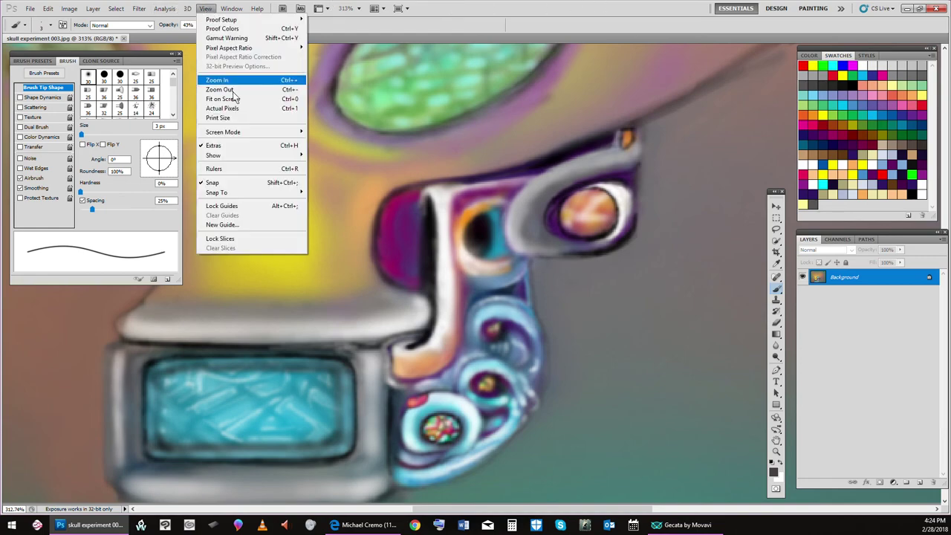
left_click(244, 107)
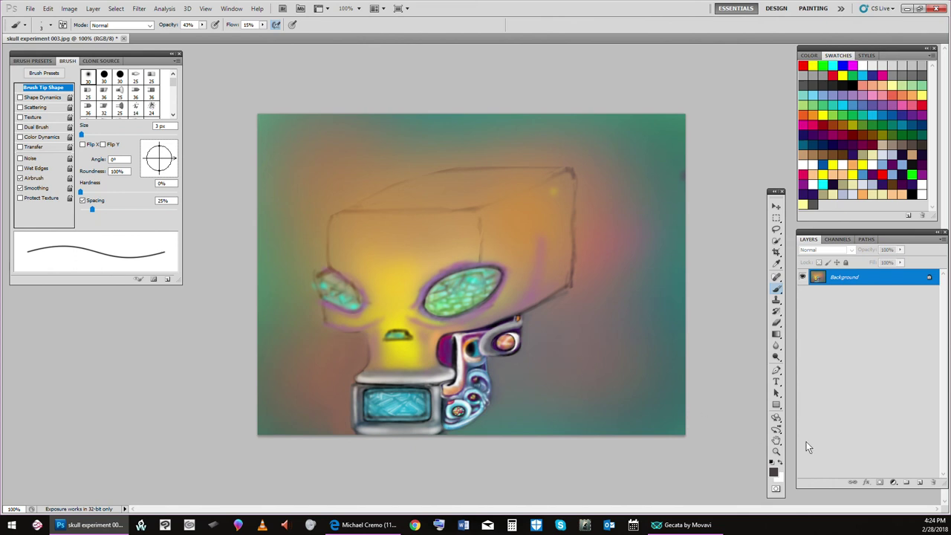
left_click(776, 451)
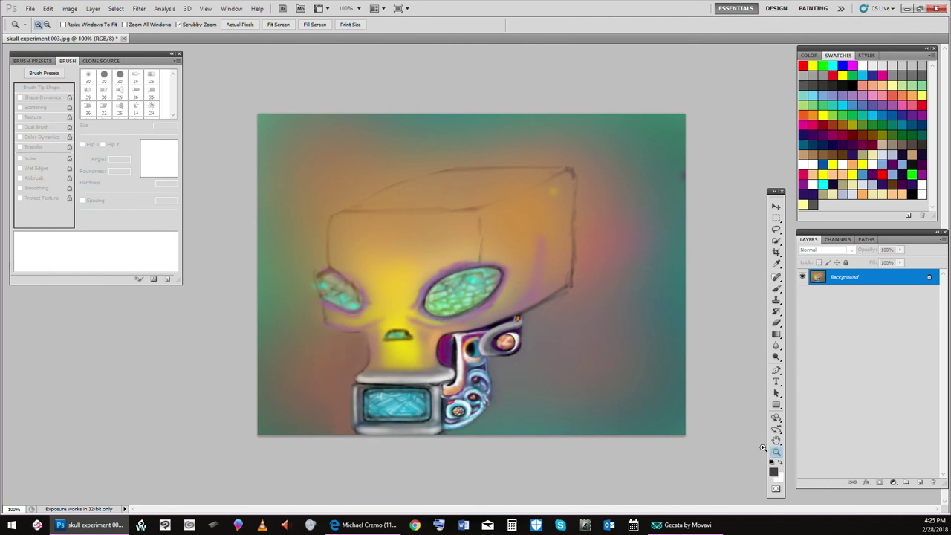
left_click_drag(589, 415, 699, 520)
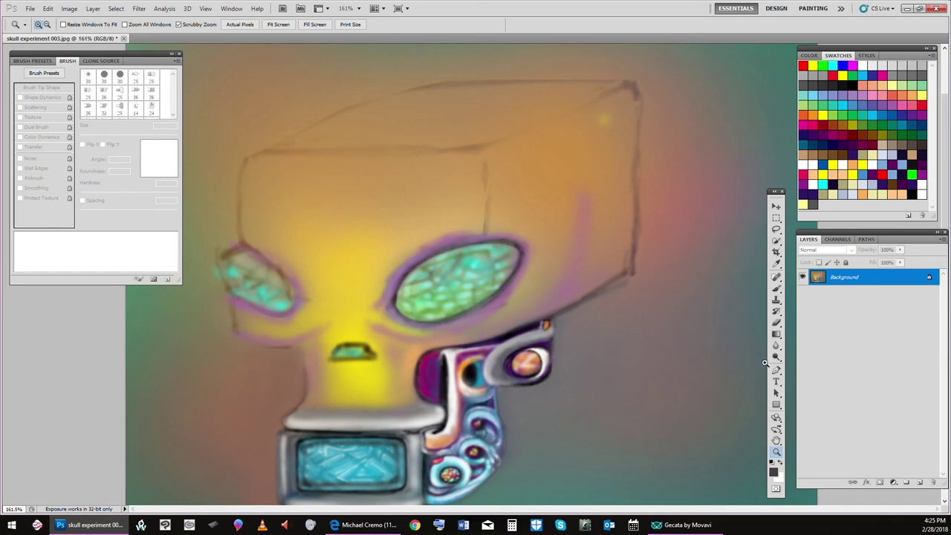
left_click_drag(688, 435, 605, 350)
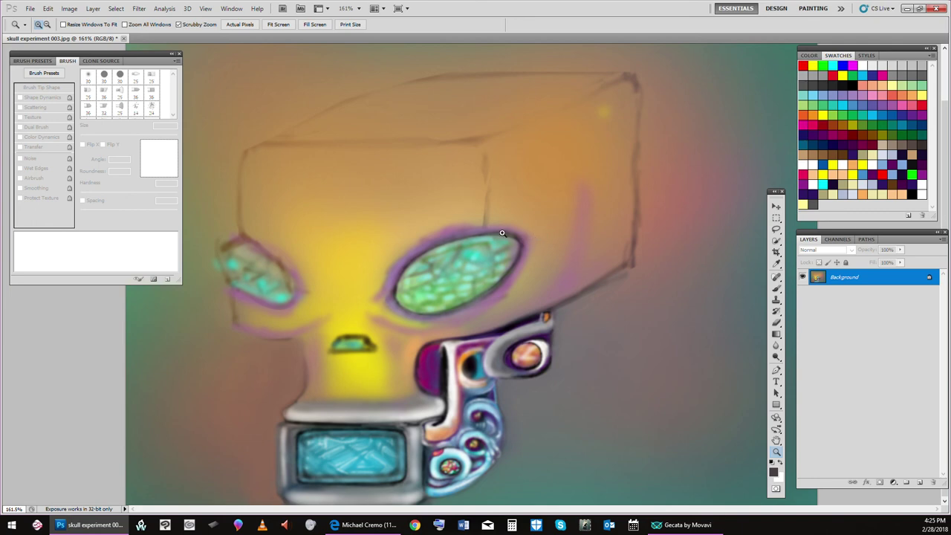
Step: Return to Actual Pixels, zoom on the right eye, and pan to the machinery and jaw
left_click(206, 9)
left_click(239, 110)
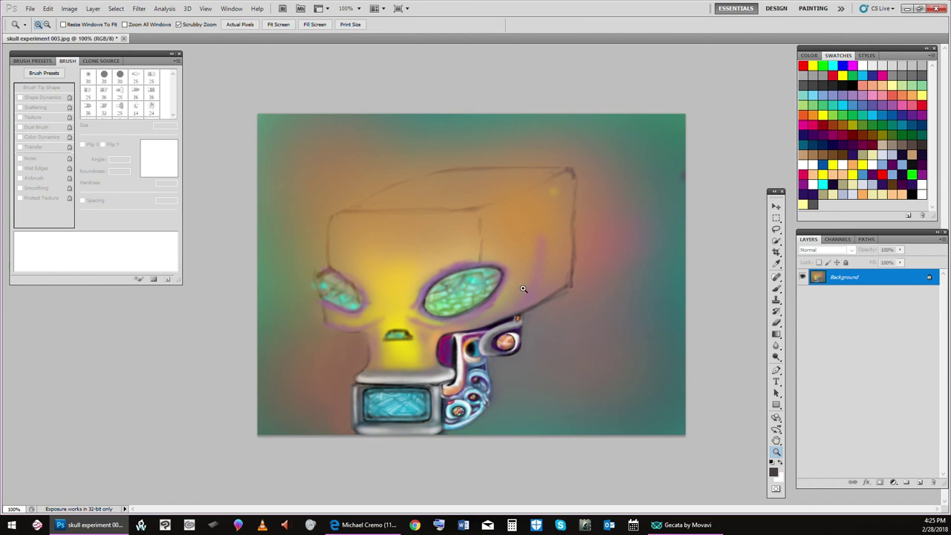
left_click_drag(527, 290, 565, 275)
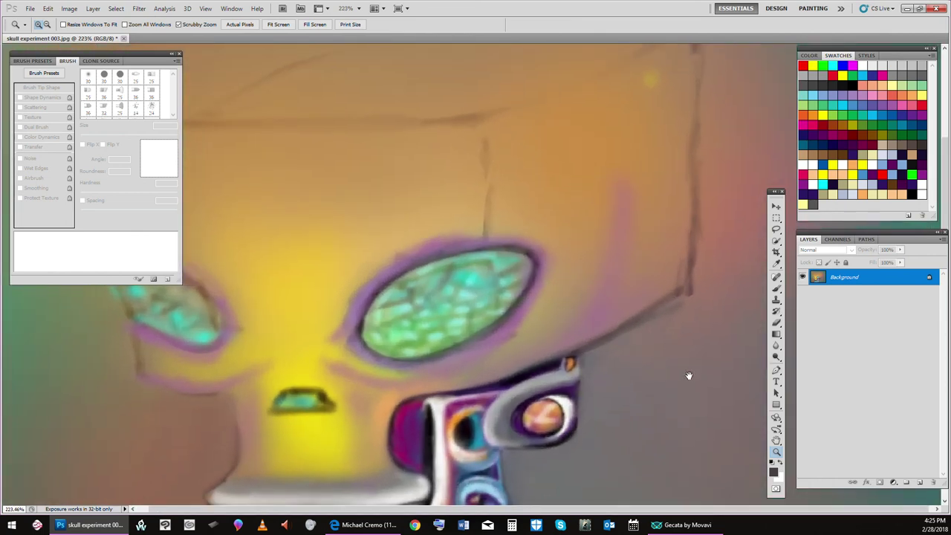
left_click_drag(619, 357, 602, 252)
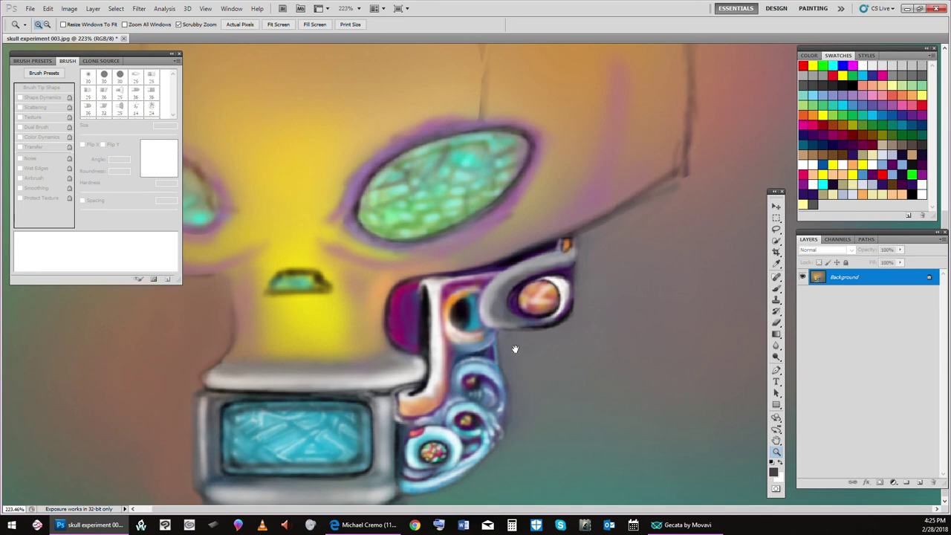